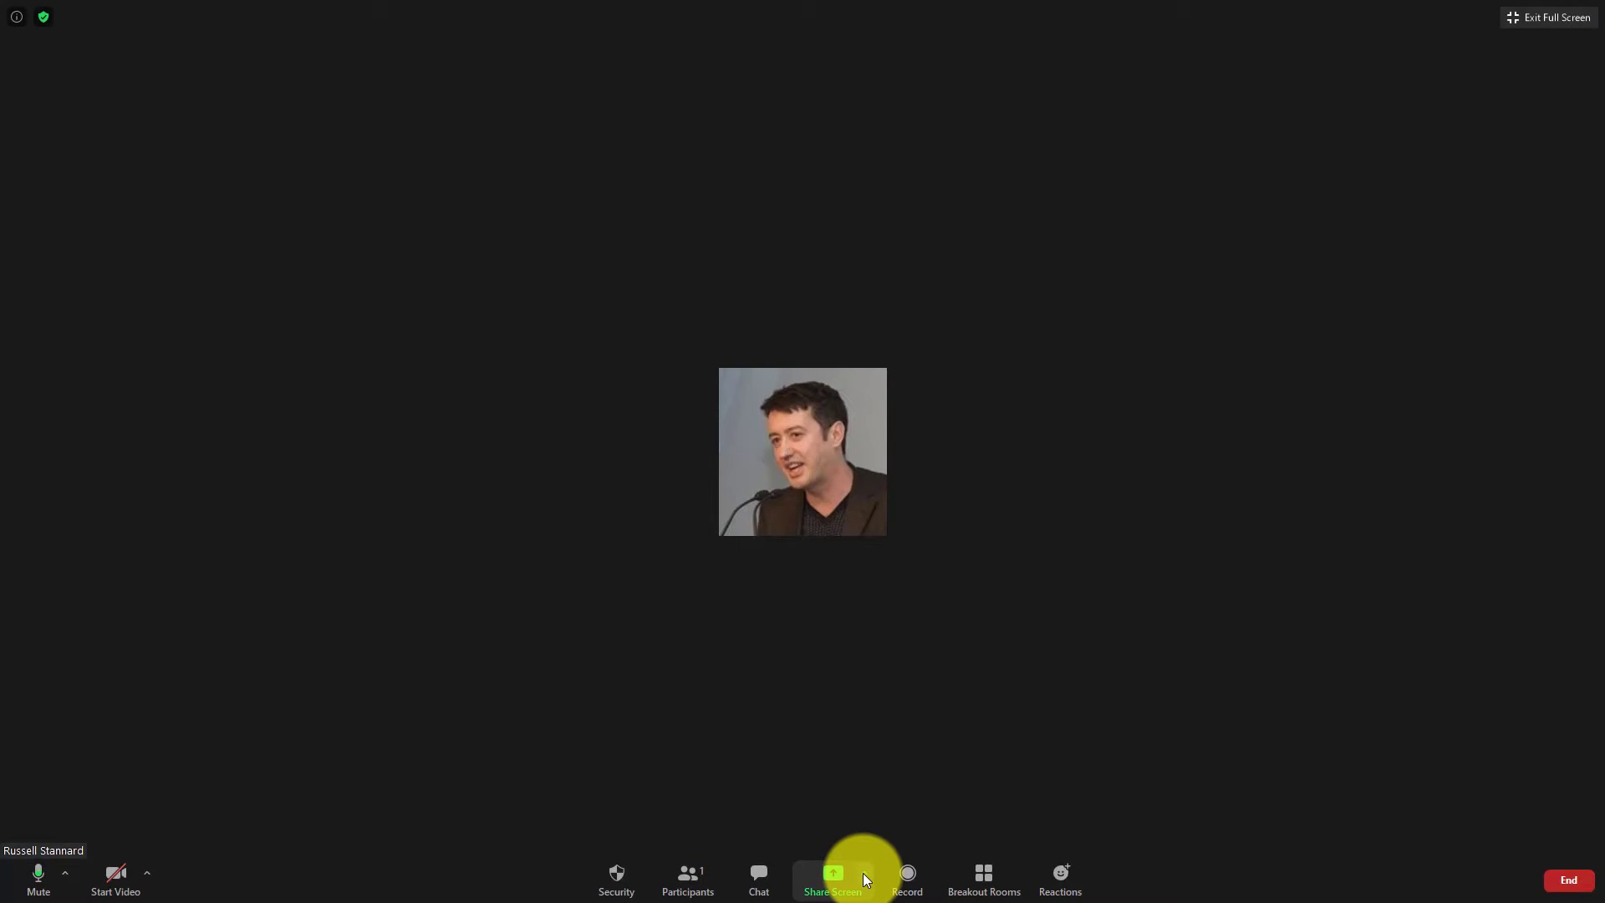
- Start sharing a Zoom whiteboard and choose the speaker for meeting audio
{"action": "left_click", "coordinate": [864, 873]}
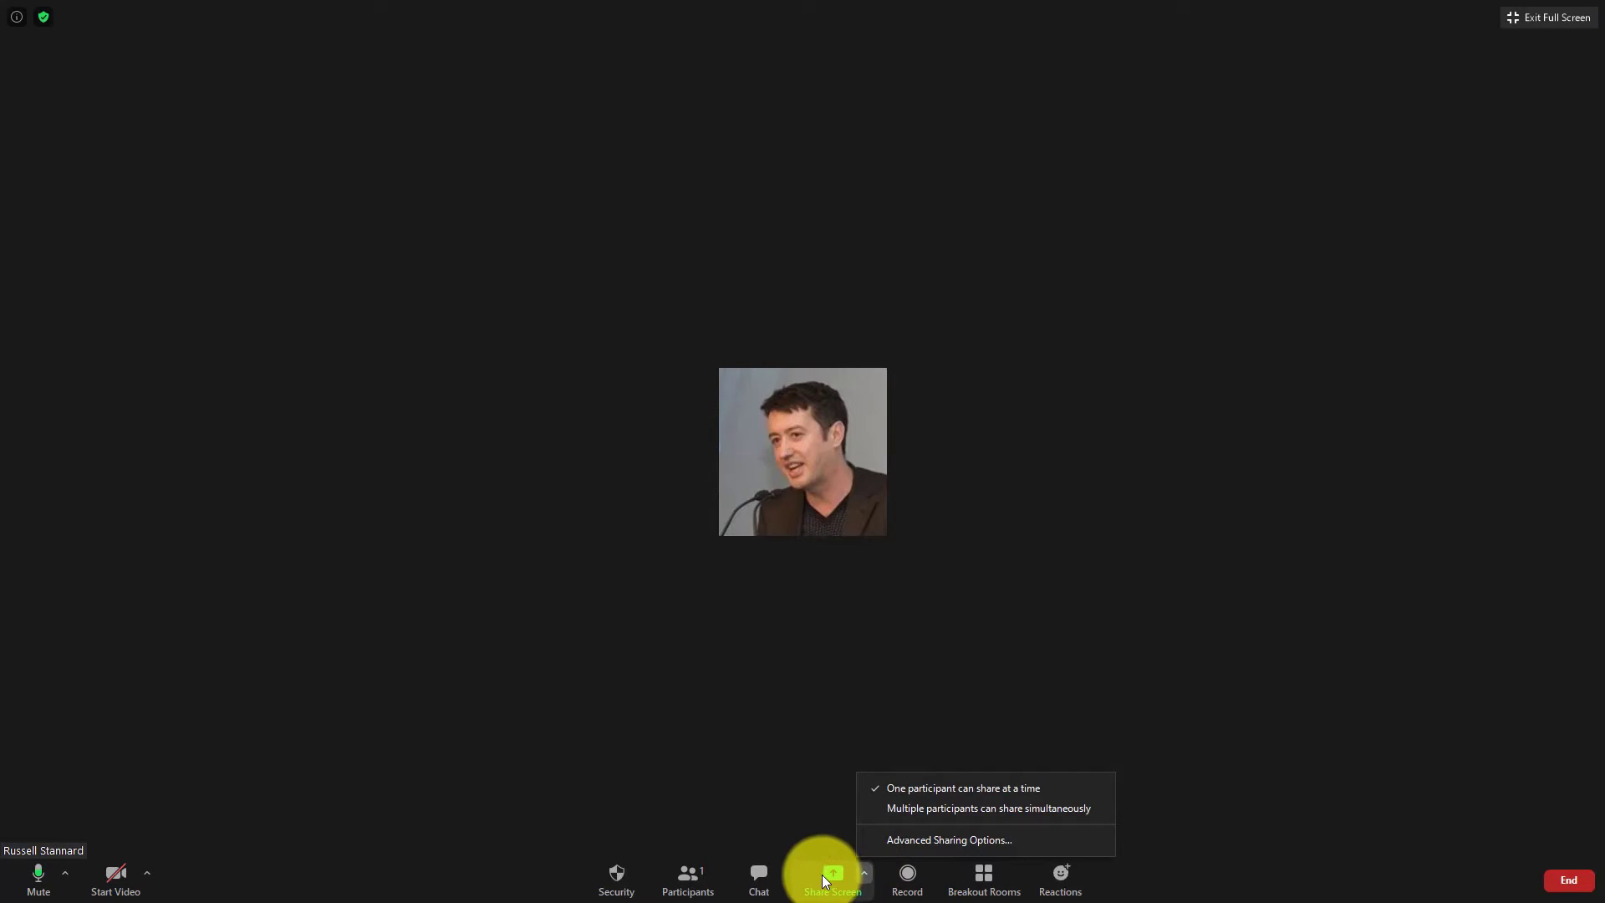
{"action": "left_click", "coordinate": [832, 874]}
{"action": "left_click", "coordinate": [700, 315]}
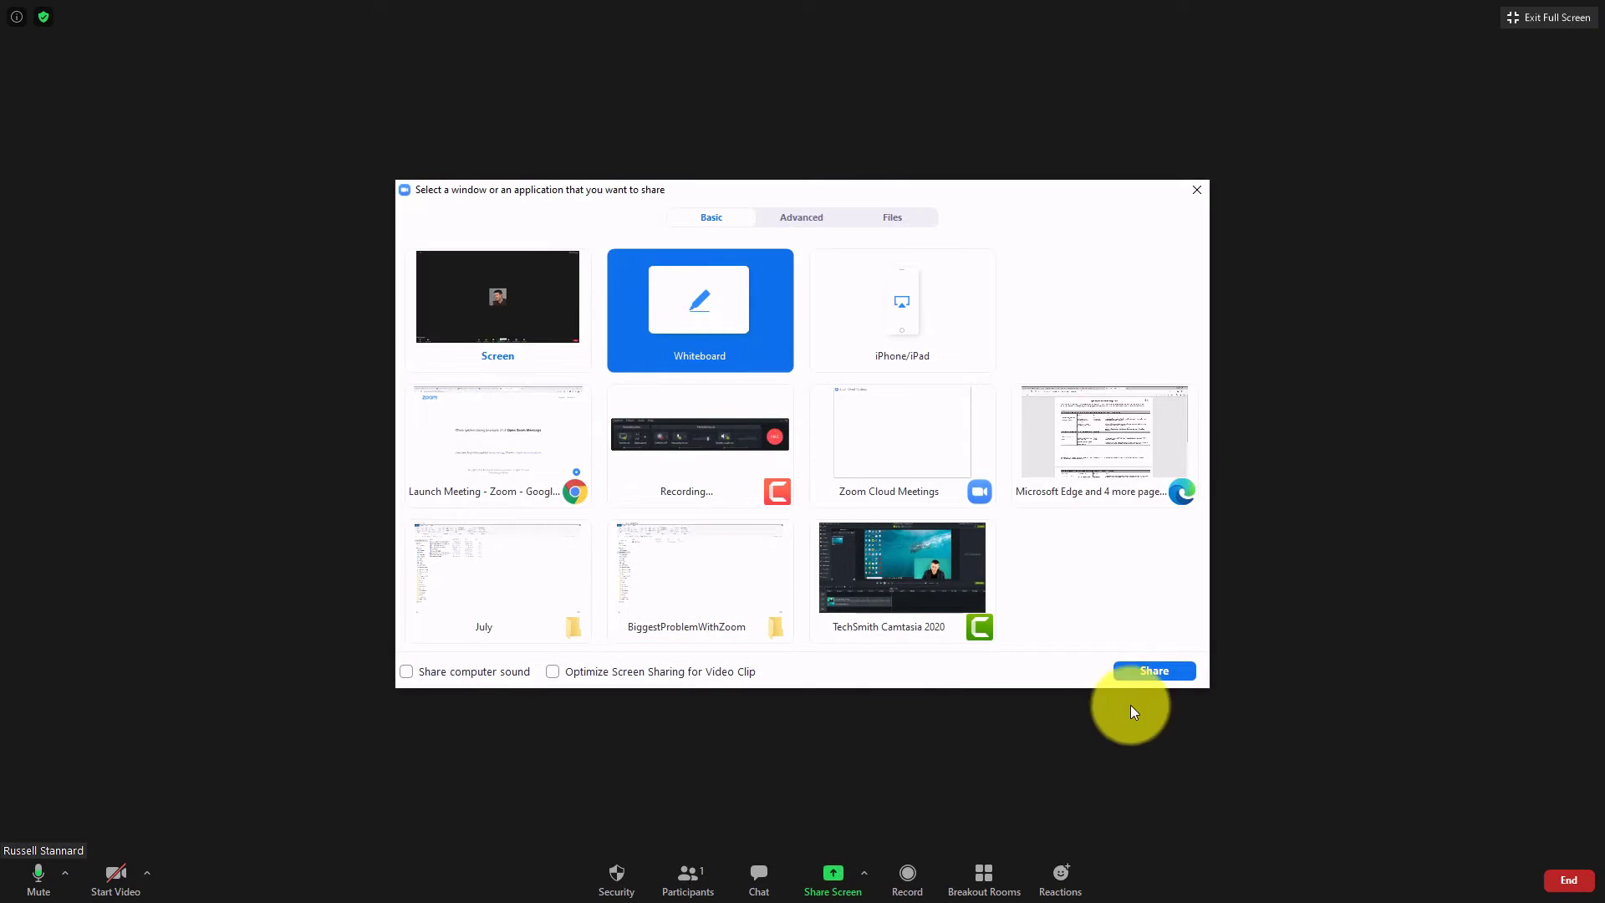
{"action": "left_click", "coordinate": [1147, 671]}
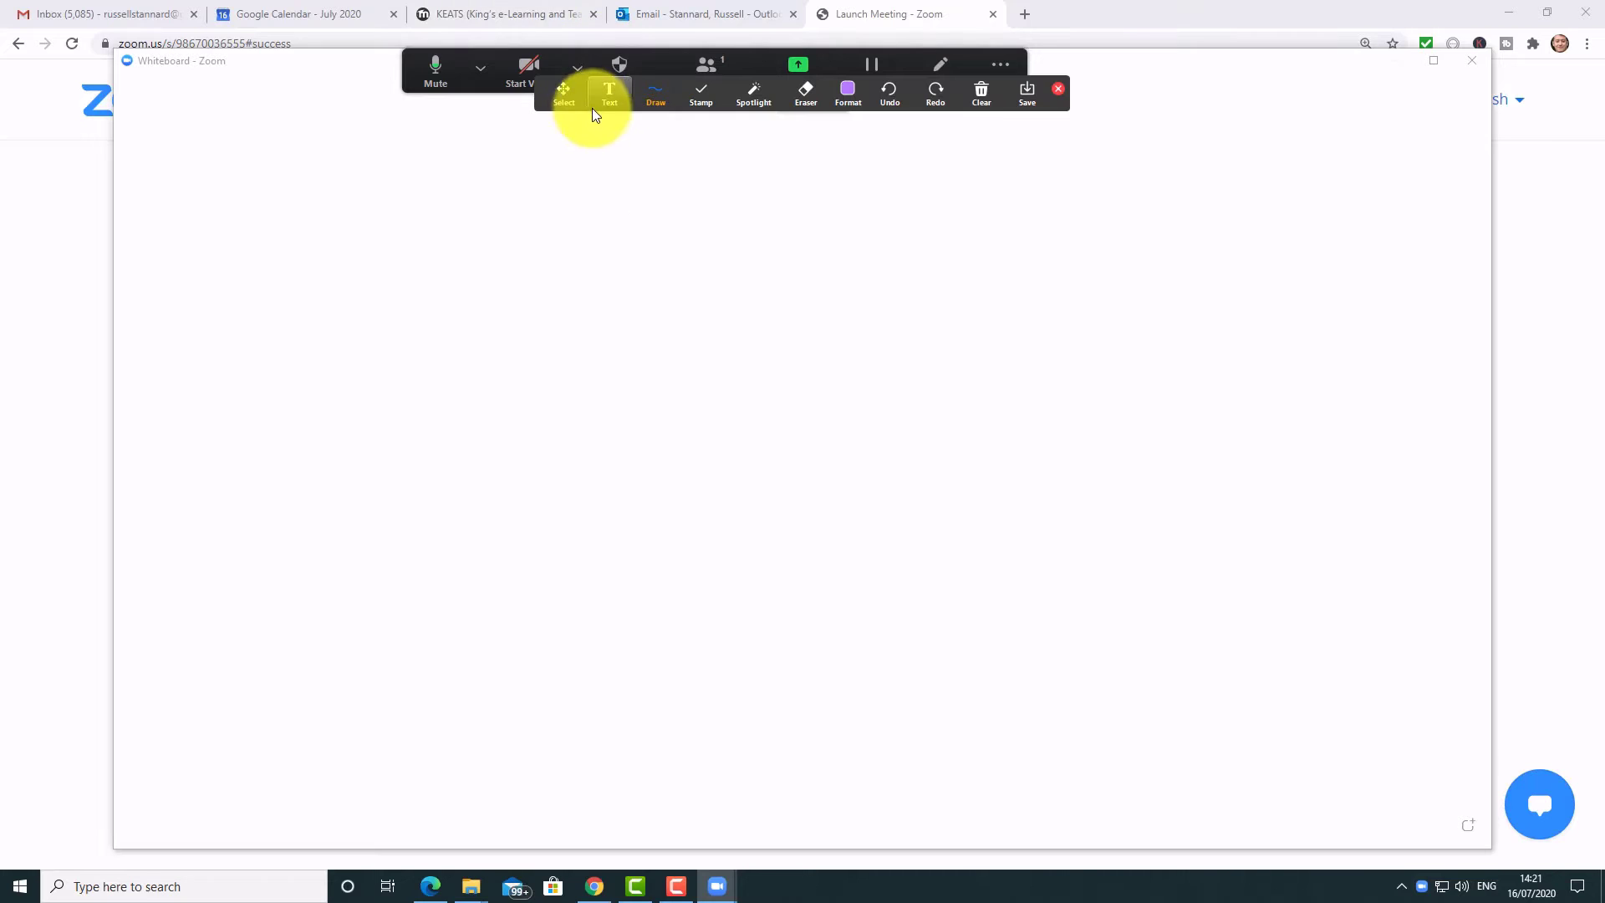
{"action": "left_click", "coordinate": [481, 70]}
{"action": "left_click", "coordinate": [763, 222]}
- Draw five purple horizontal lines down the whiteboard with the pen
{"action": "left_click", "coordinate": [651, 92]}
{"action": "left_click_drag", "start_coordinate": [284, 204], "coordinate": [510, 224]}
{"action": "left_click_drag", "start_coordinate": [277, 279], "coordinate": [506, 287]}
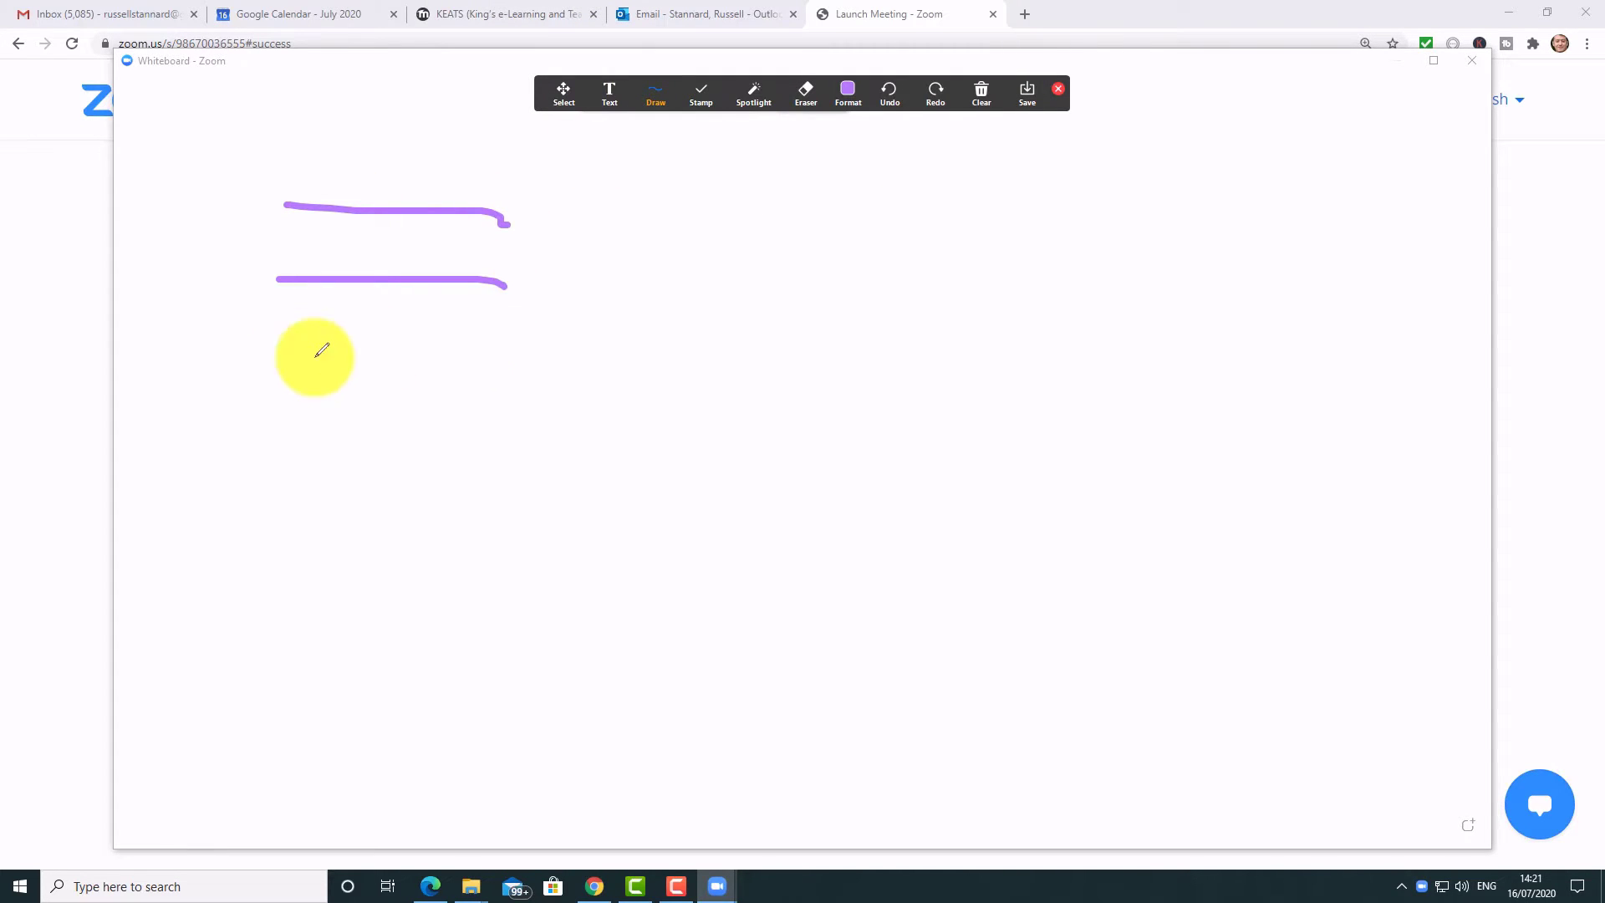
{"action": "left_click_drag", "start_coordinate": [289, 357], "coordinate": [547, 339]}
{"action": "left_click", "coordinate": [314, 437]}
{"action": "left_click_drag", "start_coordinate": [399, 433], "coordinate": [511, 440]}
{"action": "left_click_drag", "start_coordinate": [274, 527], "coordinate": [518, 506]}
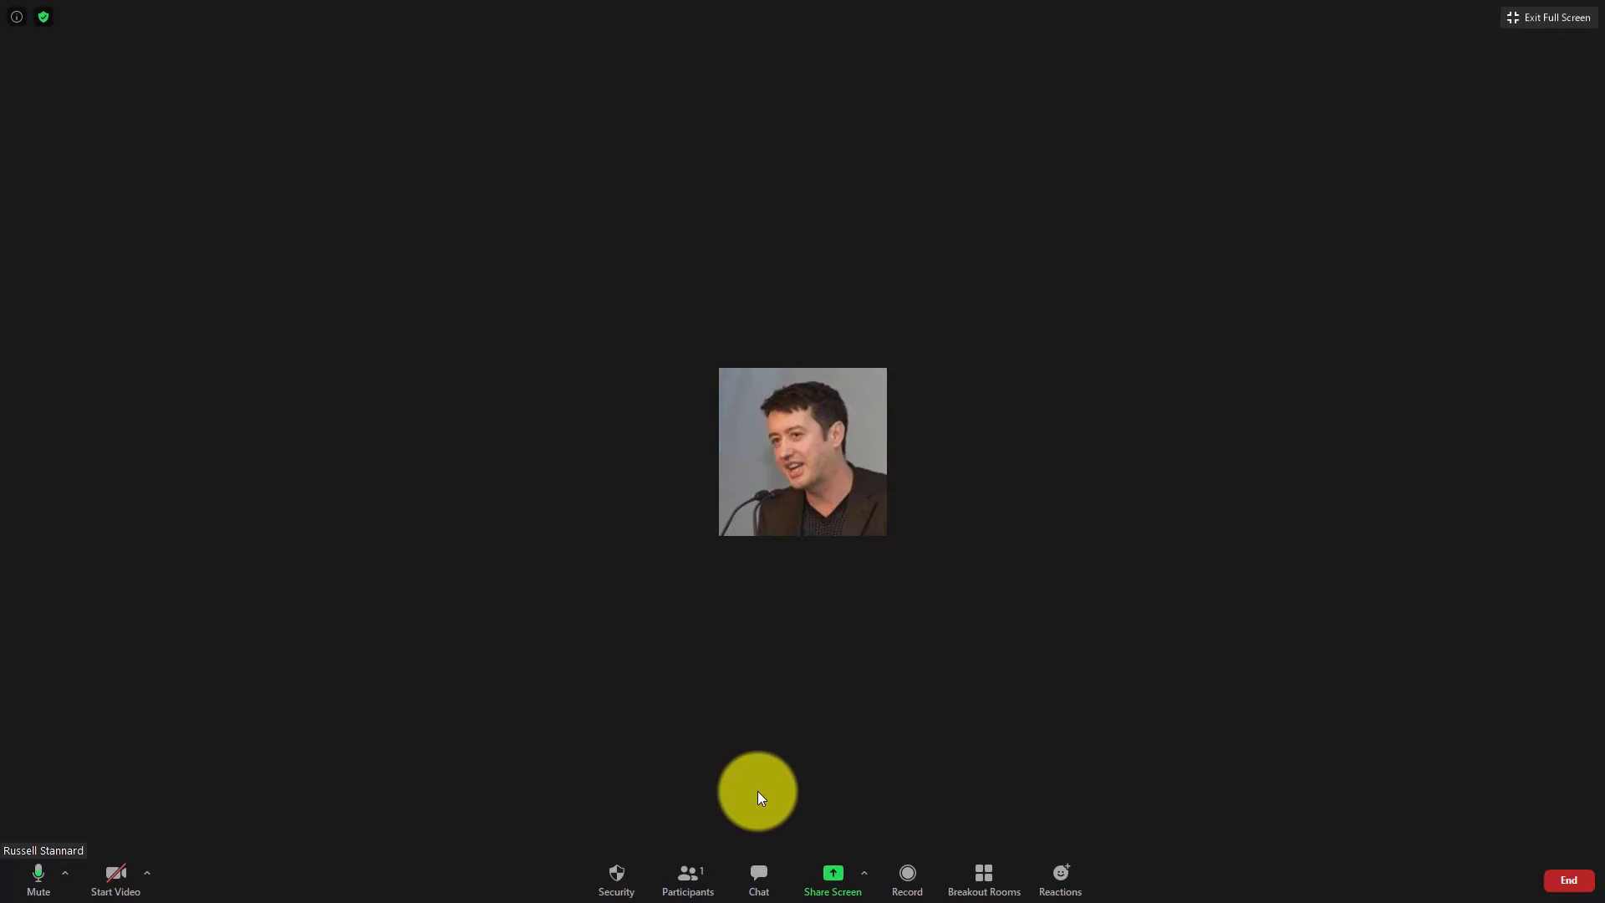
- Share a new whiteboard again from the Share Screen options
{"action": "left_click", "coordinate": [834, 875]}
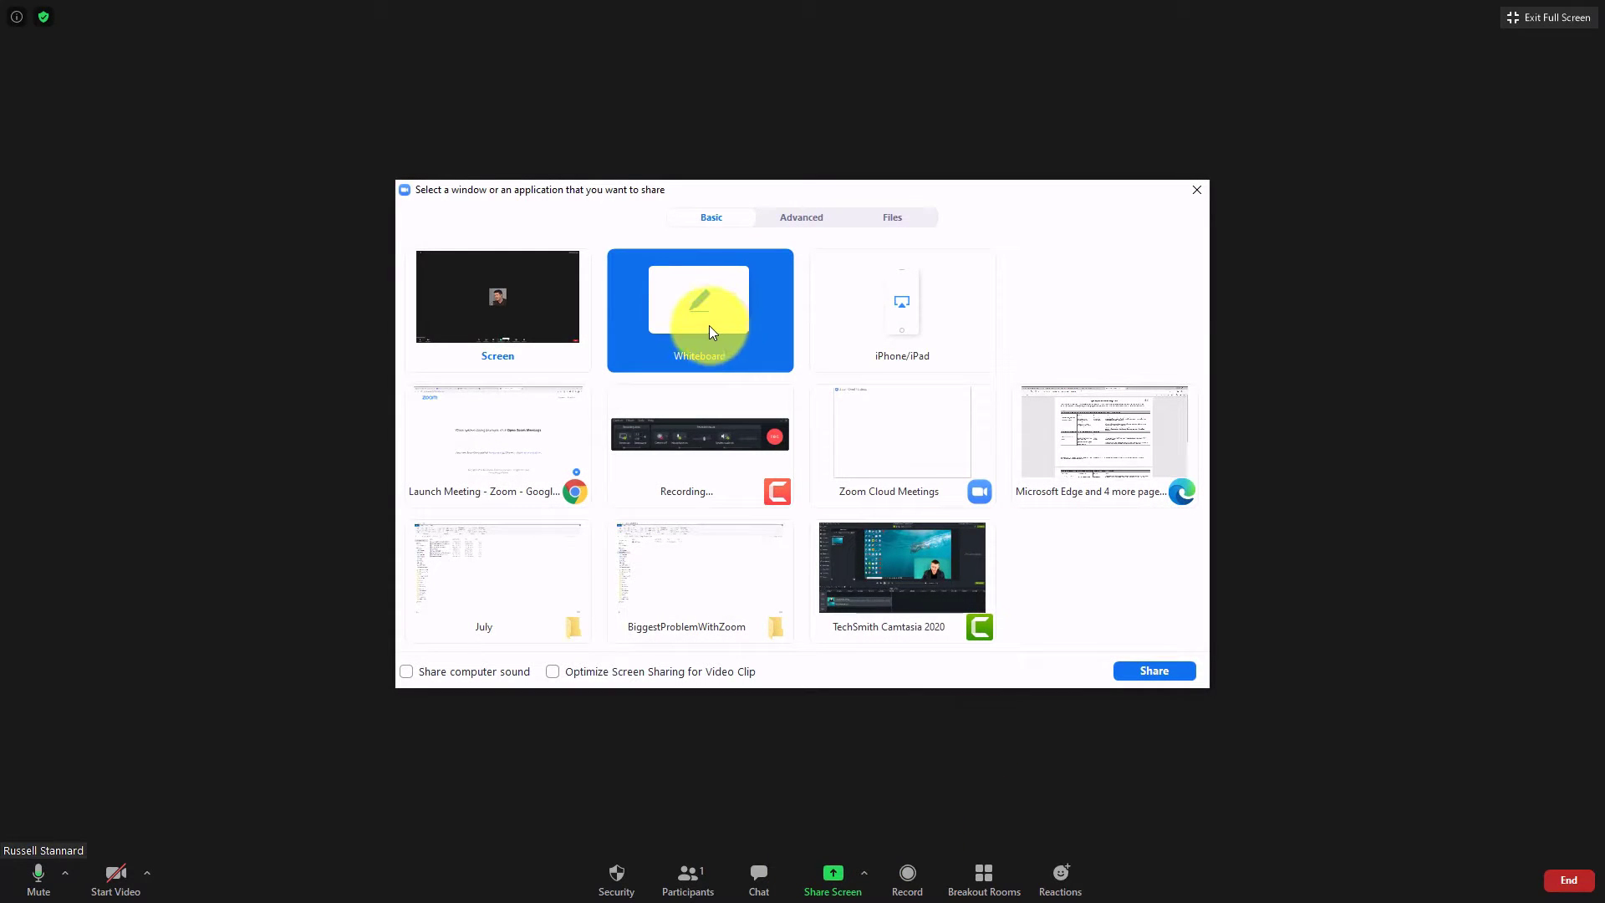
{"action": "left_click", "coordinate": [1155, 671]}
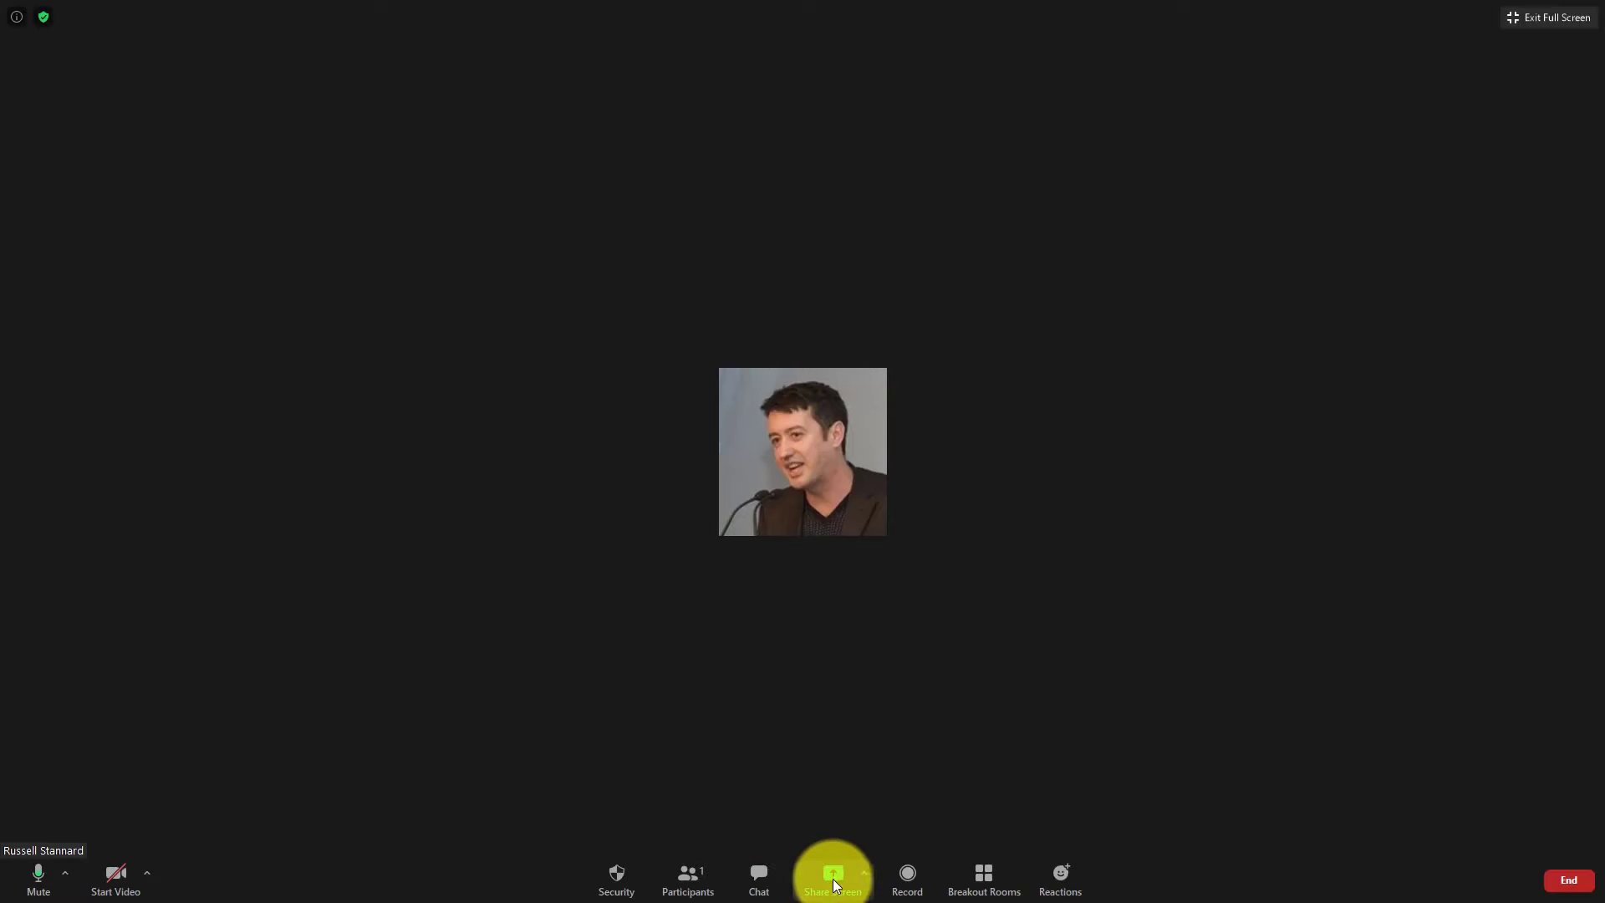
{"action": "left_click", "coordinate": [833, 877]}
{"action": "left_click", "coordinate": [1153, 670]}
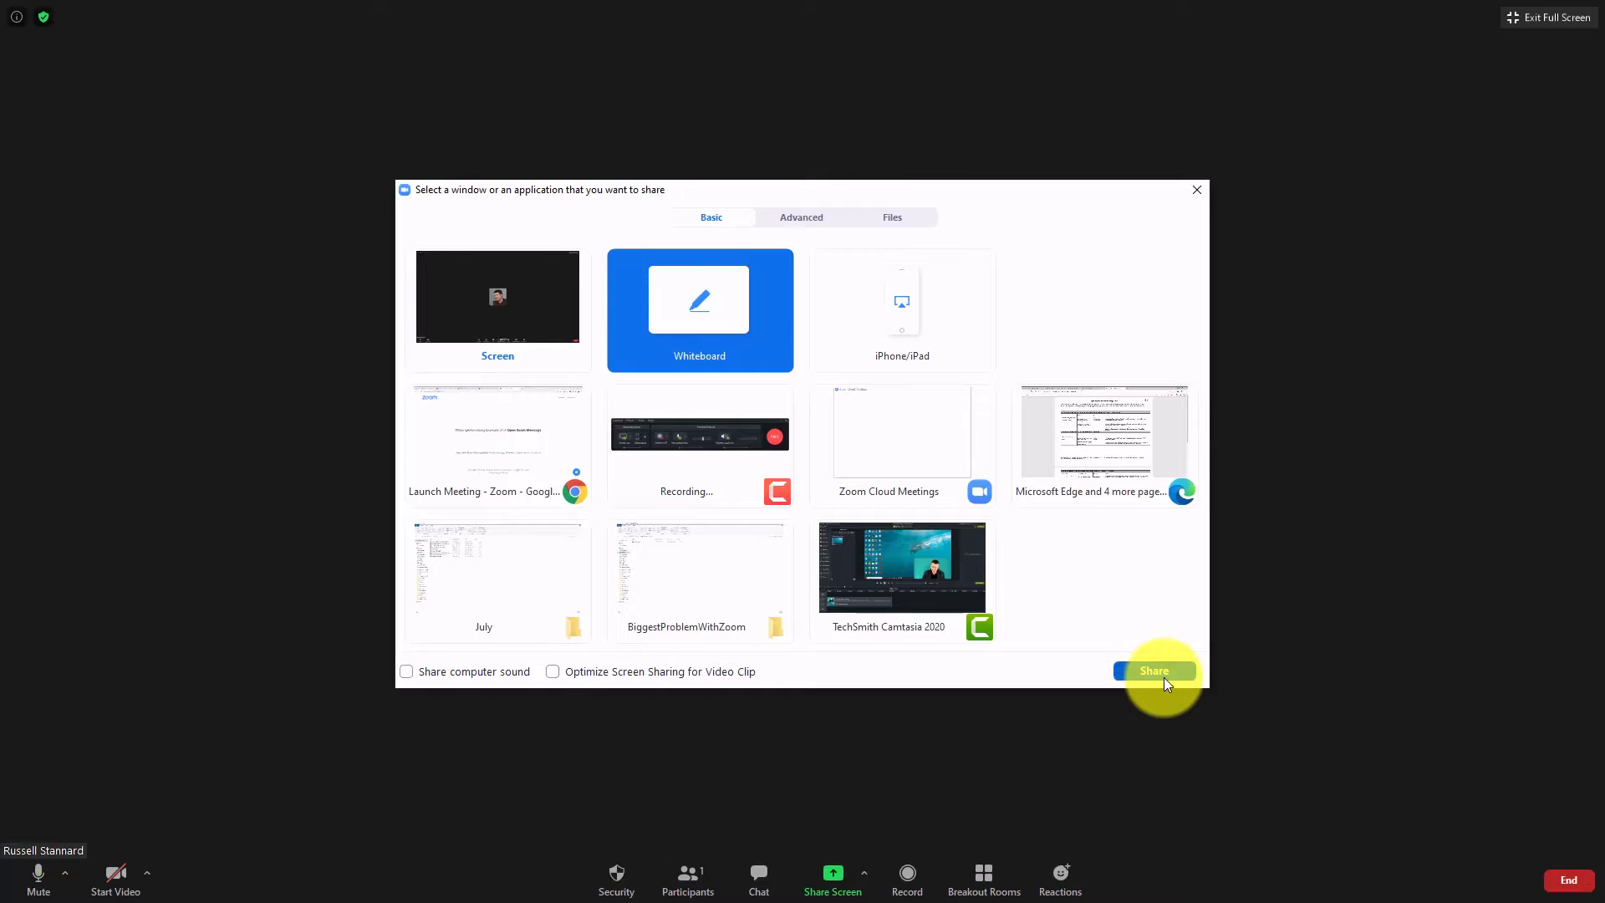
- Draw eight purple horizontal lines top to bottom and save the whiteboard as an image
{"action": "left_click_drag", "start_coordinate": [308, 191], "coordinate": [619, 191]}
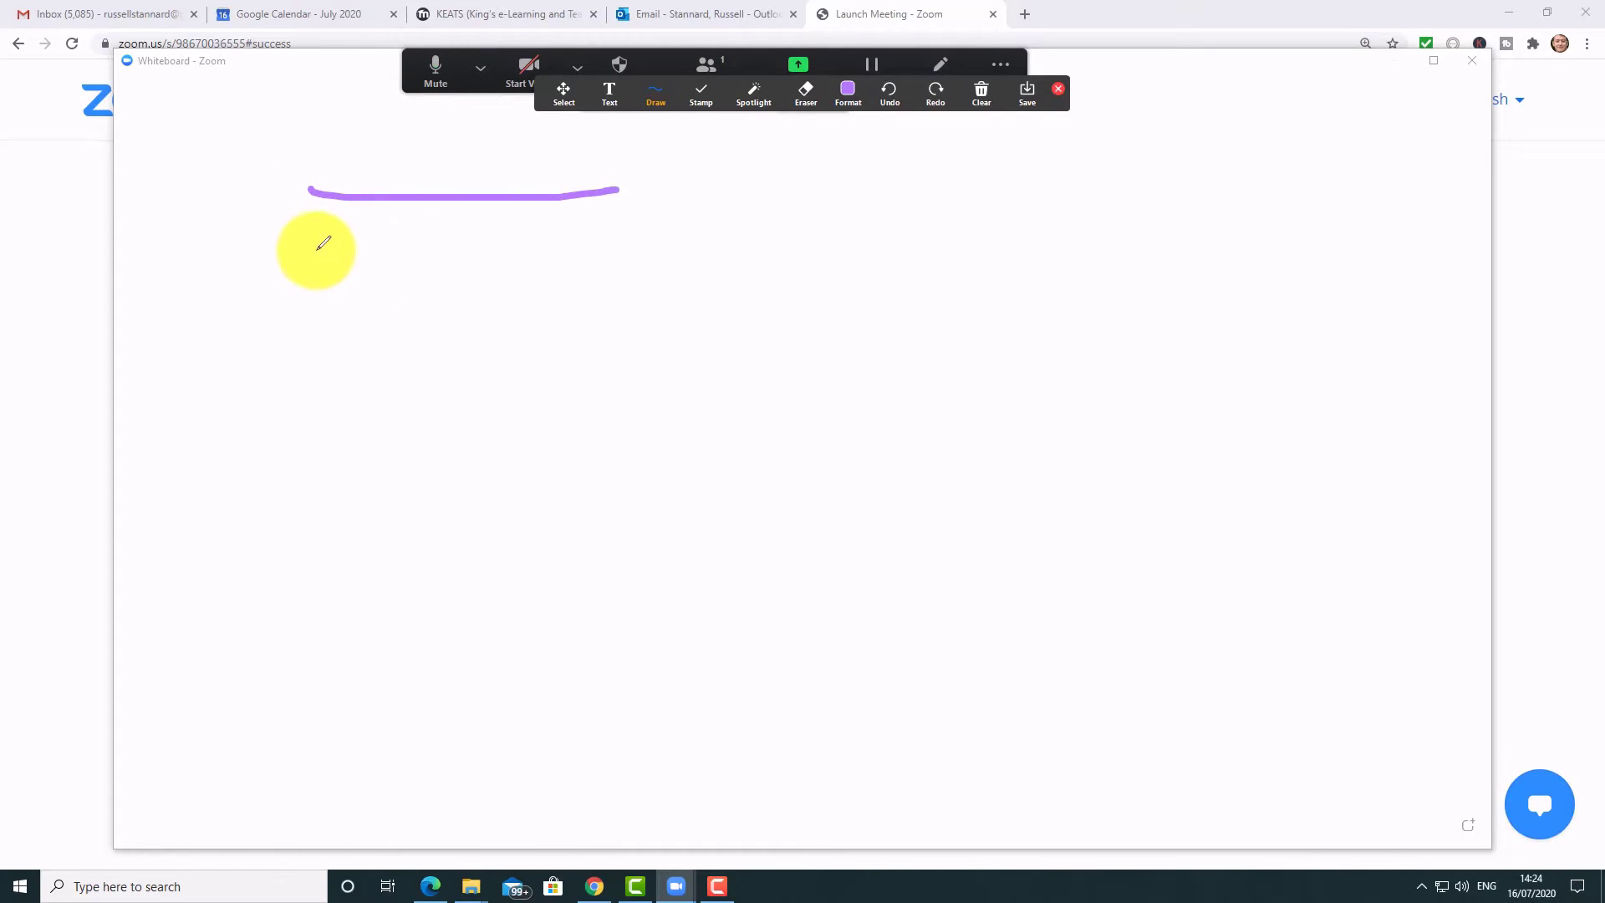
{"action": "left_click_drag", "start_coordinate": [307, 248], "coordinate": [579, 265]}
{"action": "left_click_drag", "start_coordinate": [298, 320], "coordinate": [568, 323]}
{"action": "left_click_drag", "start_coordinate": [294, 392], "coordinate": [565, 391]}
{"action": "left_click_drag", "start_coordinate": [319, 452], "coordinate": [534, 431]}
{"action": "left_click_drag", "start_coordinate": [298, 504], "coordinate": [588, 506]}
{"action": "left_click_drag", "start_coordinate": [237, 591], "coordinate": [521, 566]}
{"action": "left_click_drag", "start_coordinate": [204, 674], "coordinate": [714, 626]}
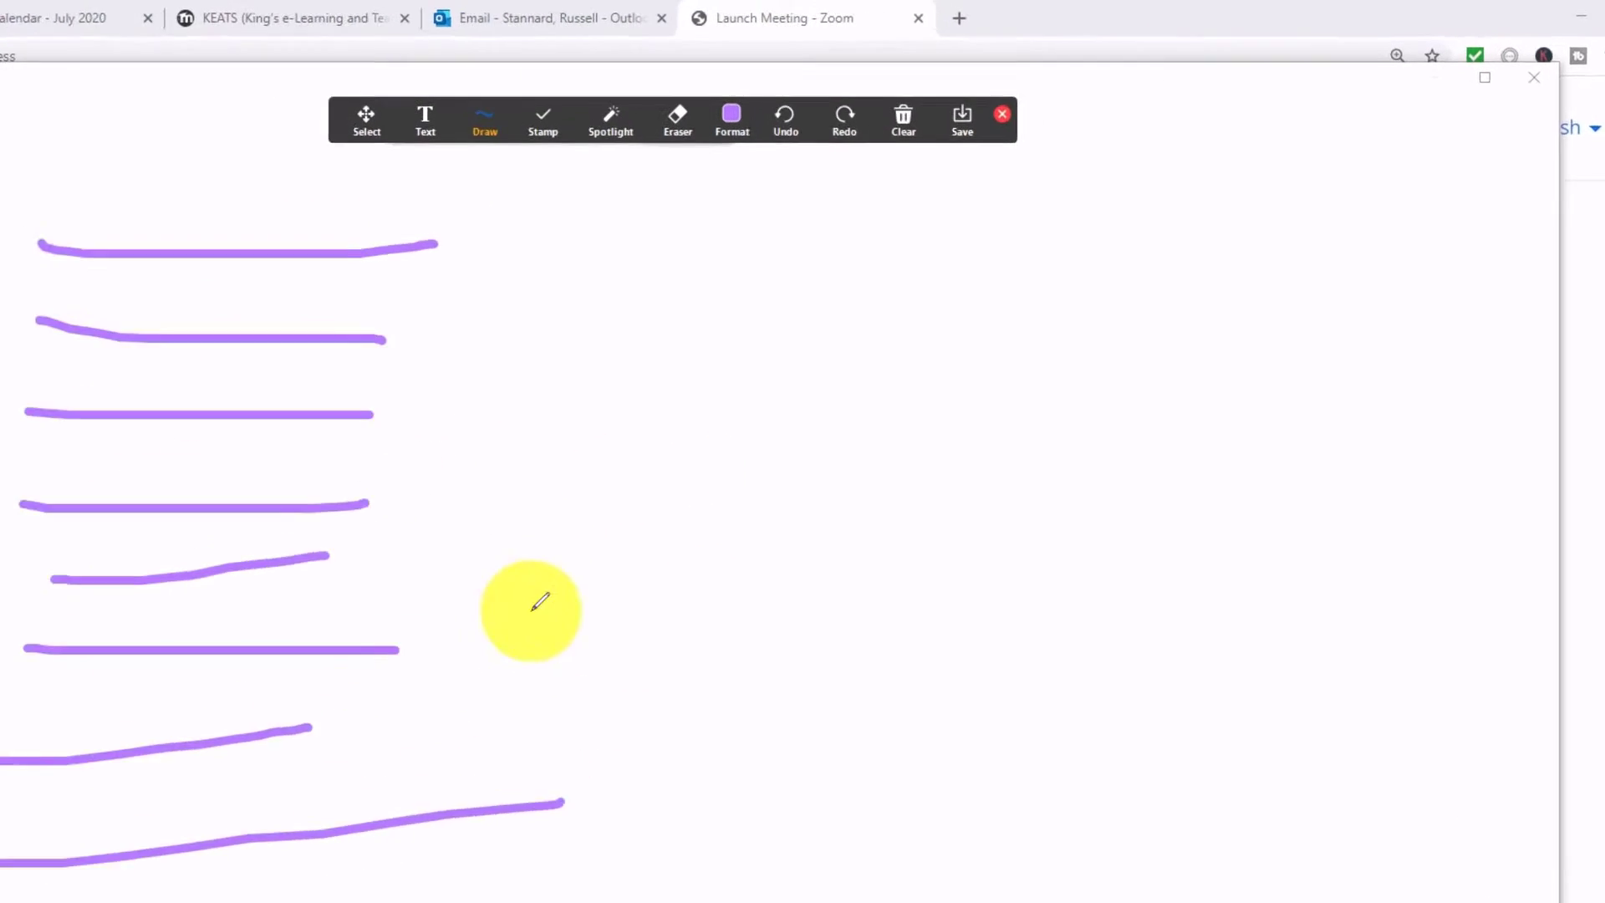
{"action": "left_click", "coordinate": [934, 140]}
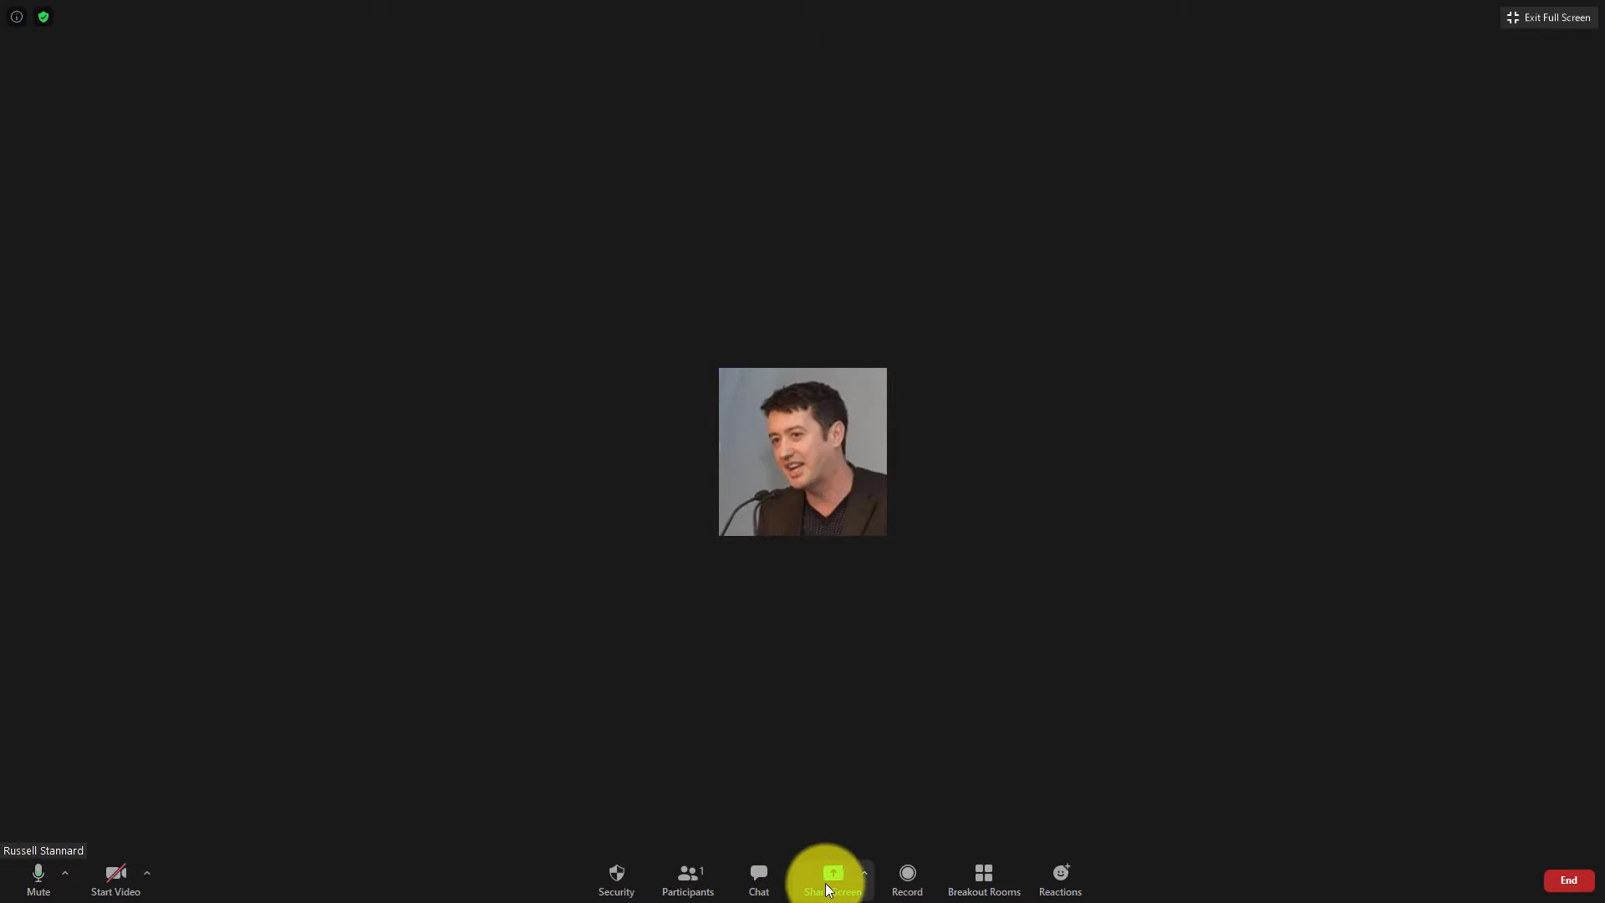
- Share a fresh whiteboard, save it, and open its save folder under Documents\Zoom
{"action": "left_click", "coordinate": [831, 875]}
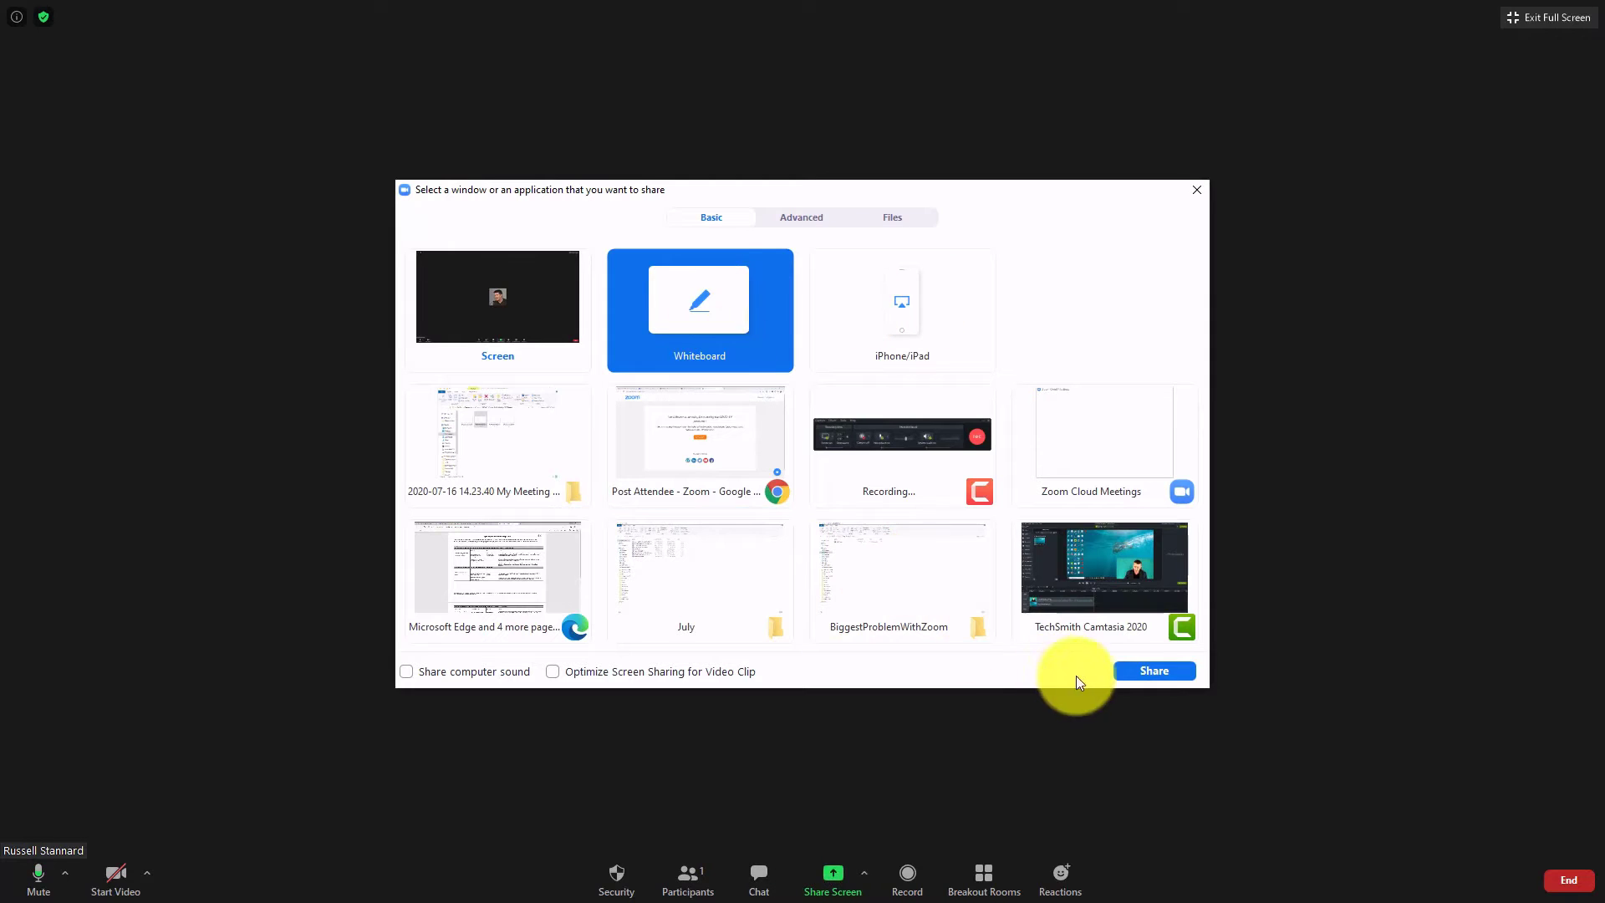
{"action": "left_click", "coordinate": [1145, 672]}
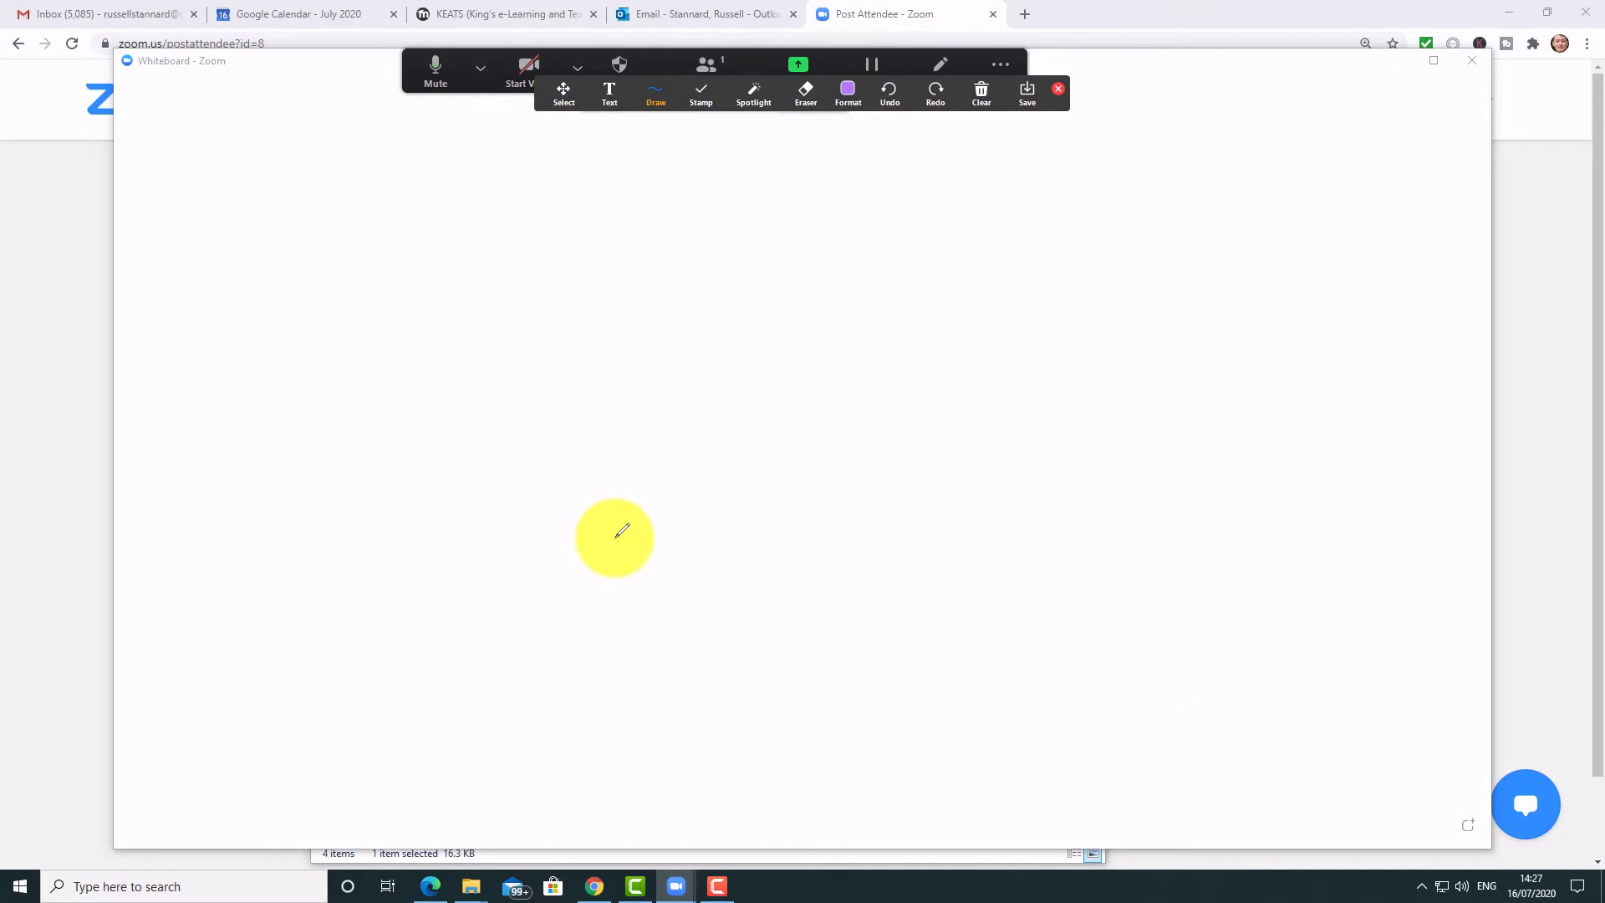
{"action": "left_click", "coordinate": [1027, 94]}
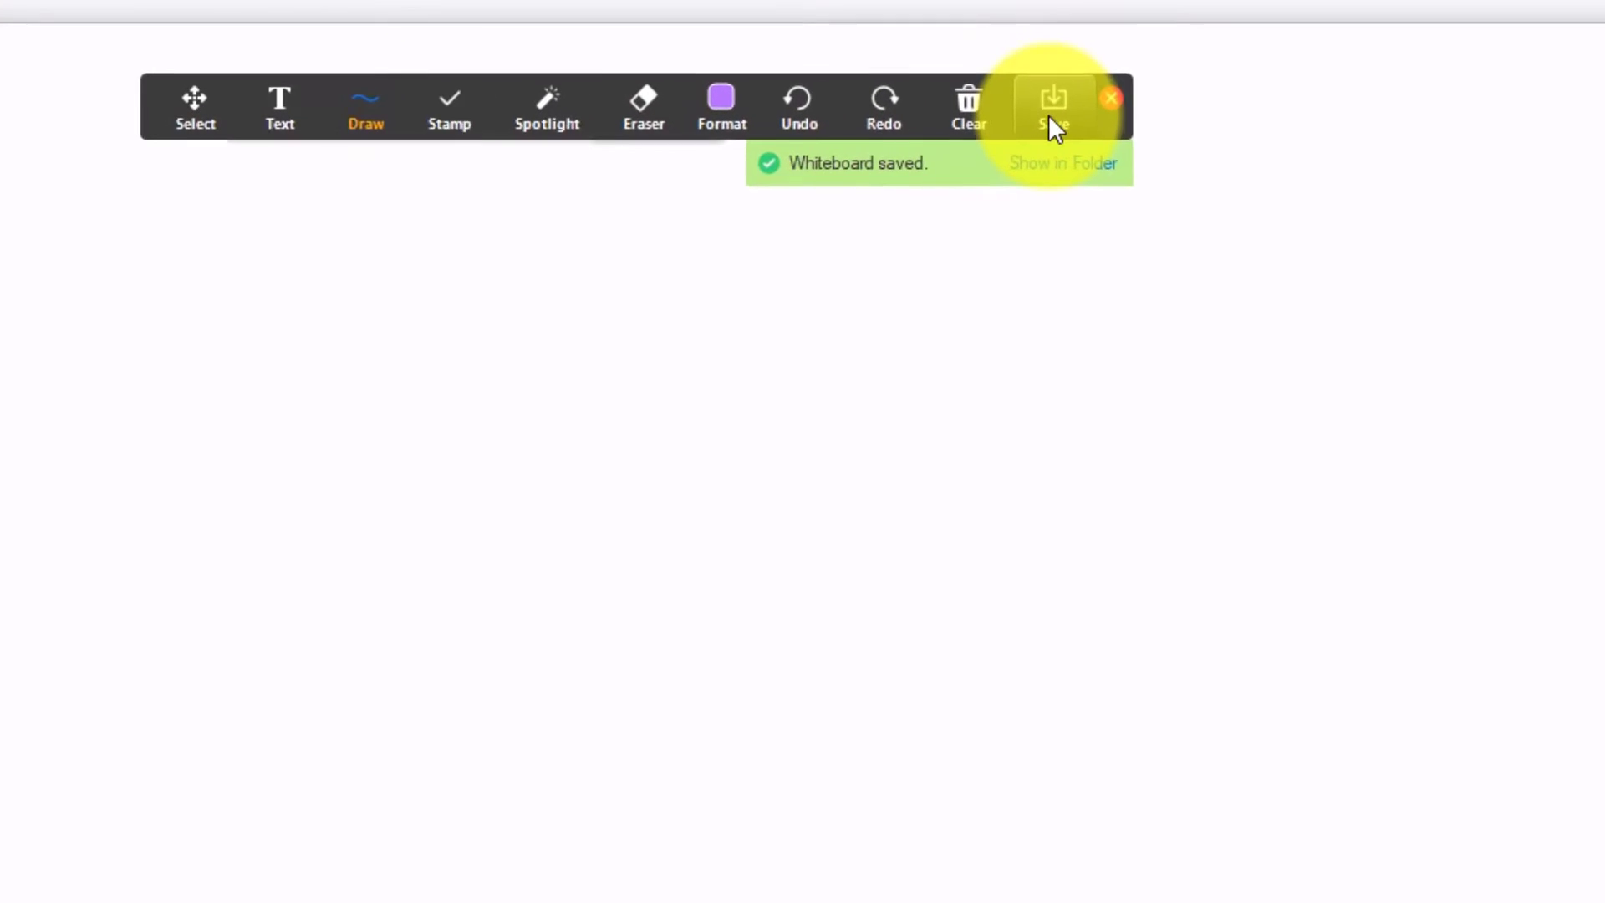
{"action": "left_click", "coordinate": [1055, 167]}
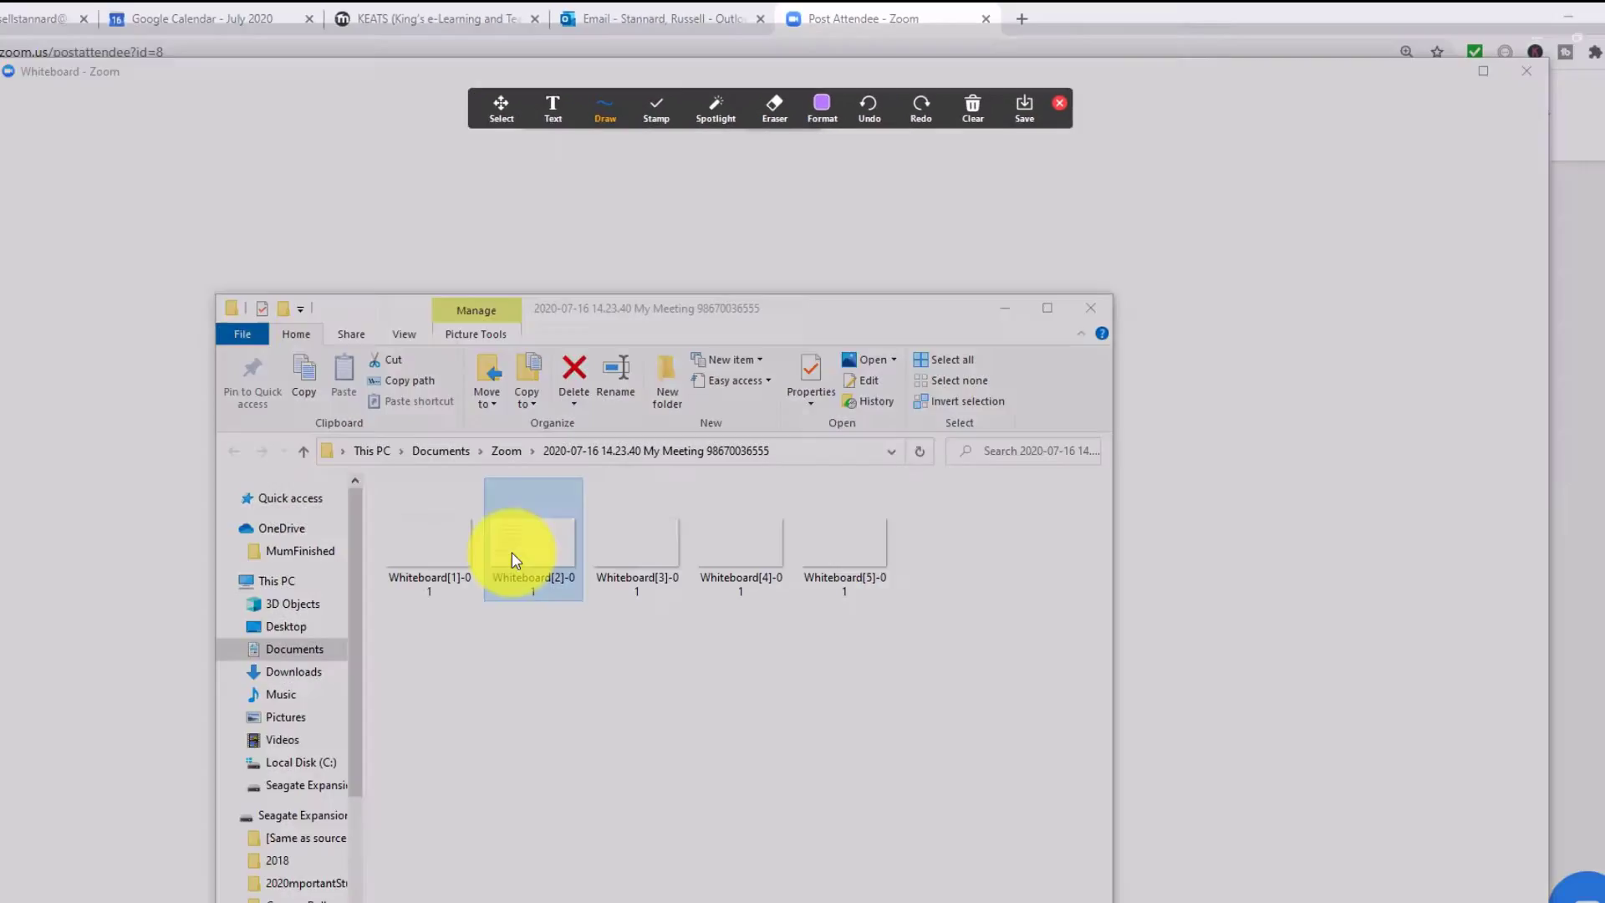
- Open Whiteboard(2)-01.png in Photos to view the eight purple lines, then close it
{"action": "double_click", "coordinate": [318, 765]}
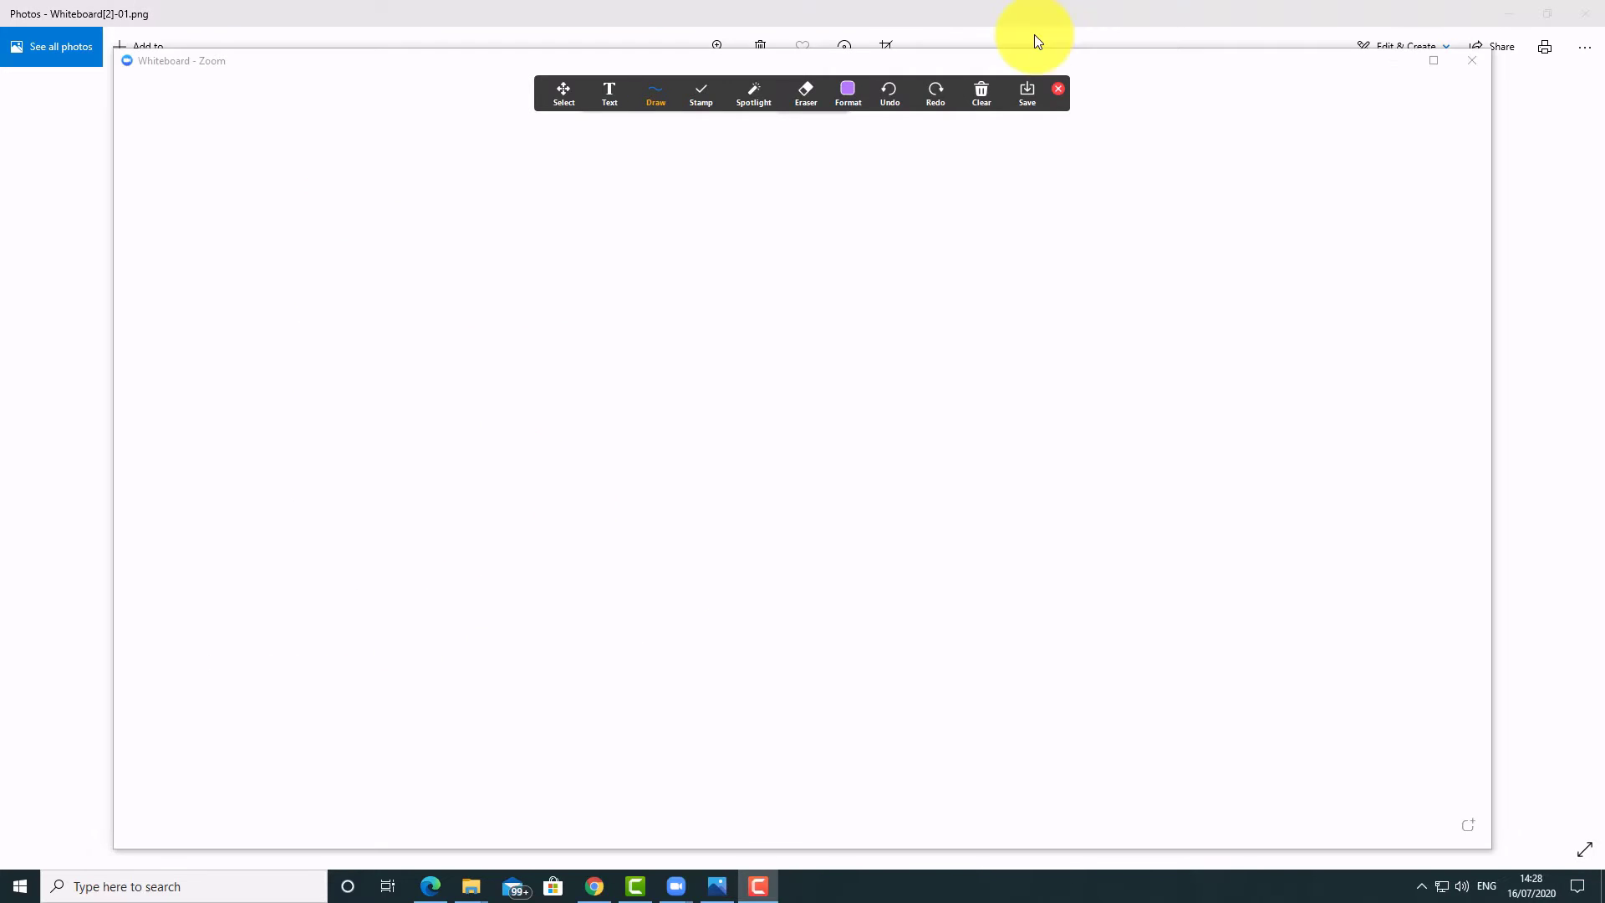
{"action": "left_click", "coordinate": [985, 92]}
{"action": "left_click", "coordinate": [830, 283]}
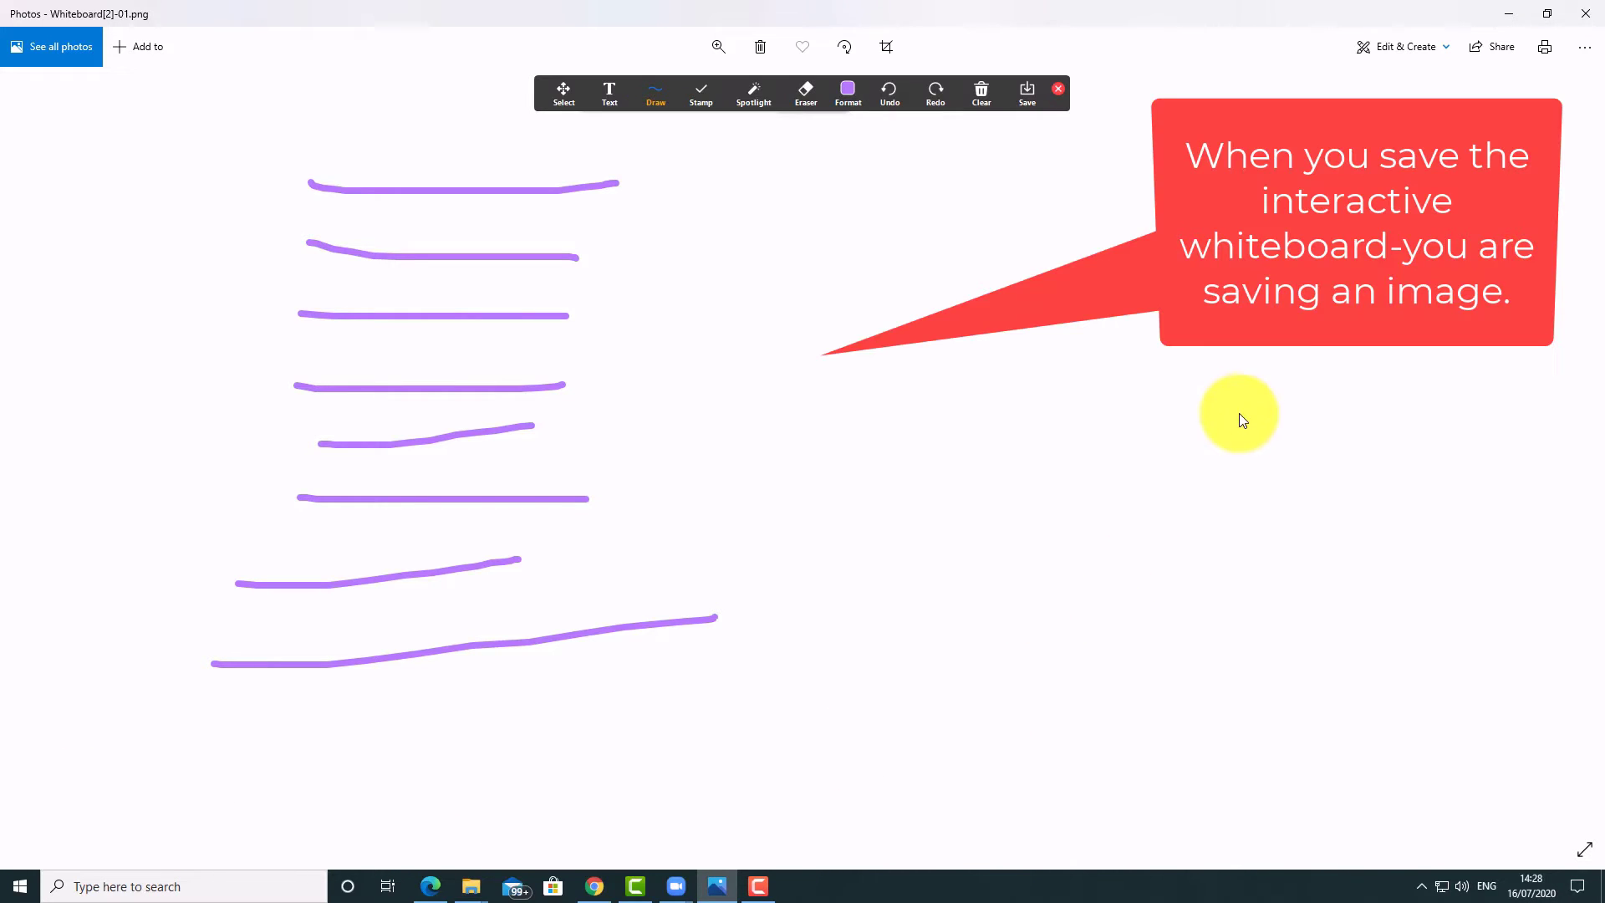
{"action": "left_click", "coordinate": [1588, 18]}
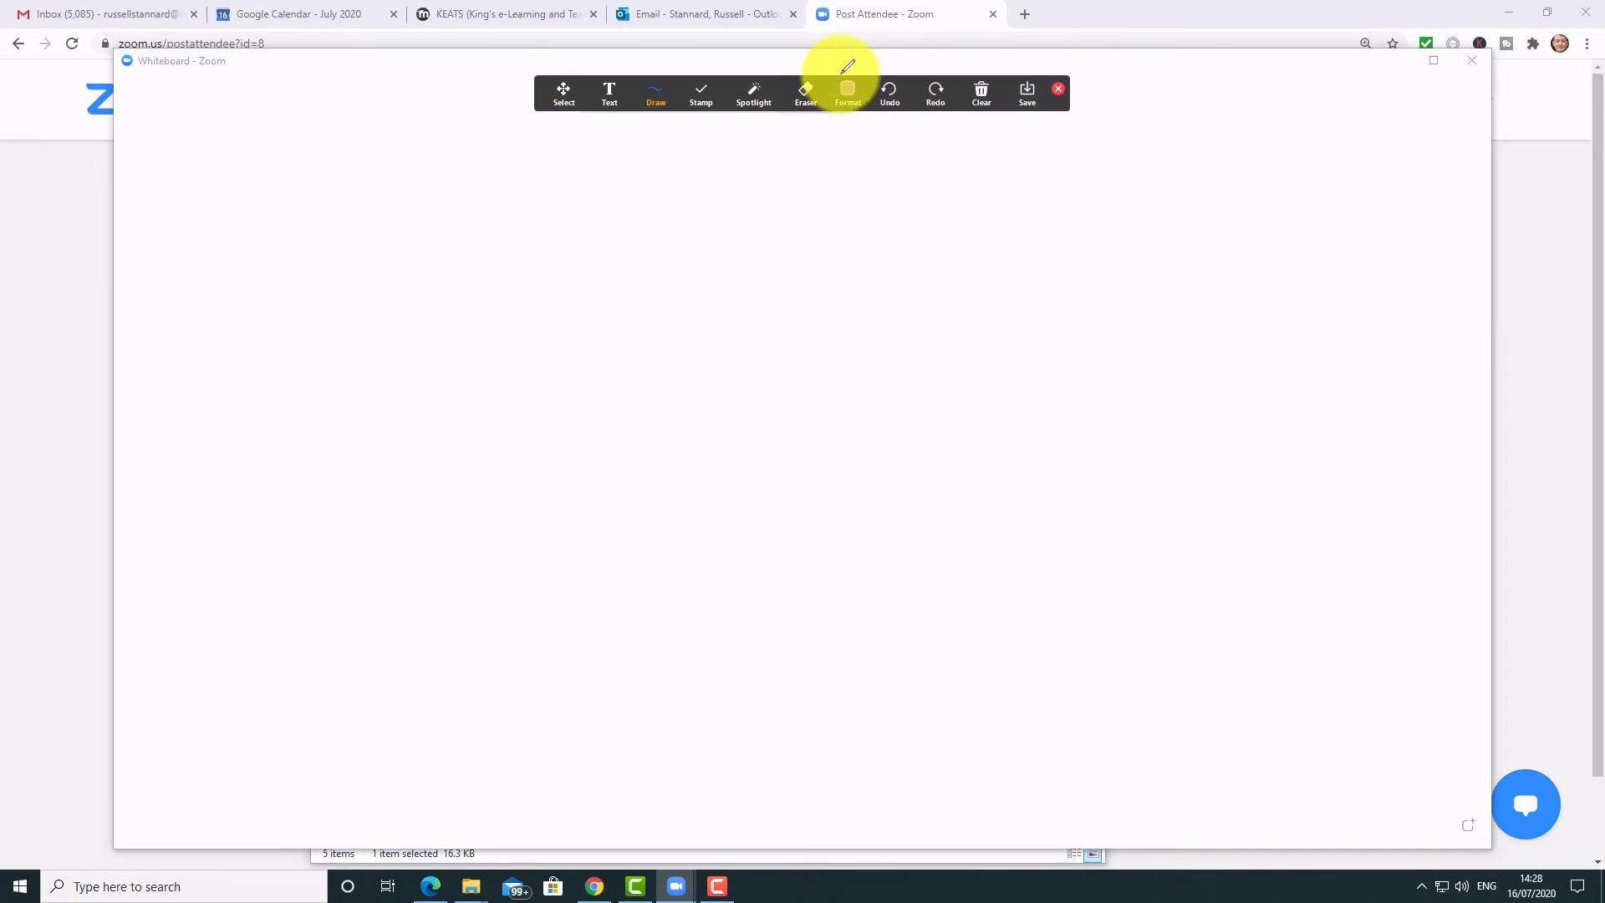
- Stop the whiteboard share and open the Zoom folder inside Documents in File Explorer
{"action": "left_click", "coordinate": [802, 101]}
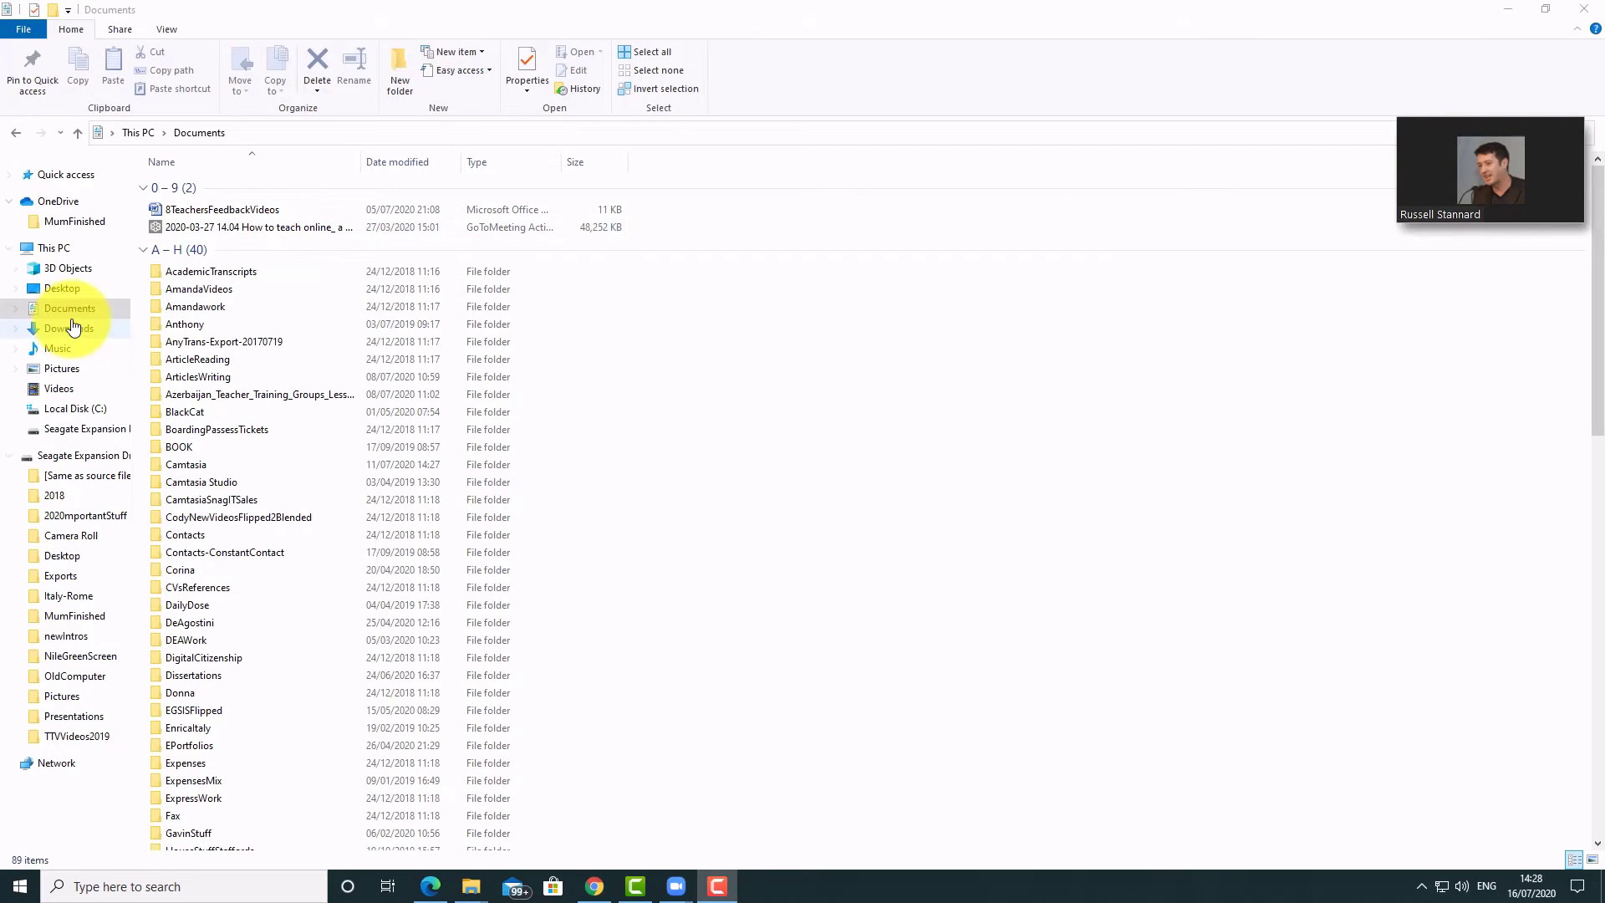
{"action": "left_click_drag", "start_coordinate": [1598, 389], "coordinate": [1598, 746]}
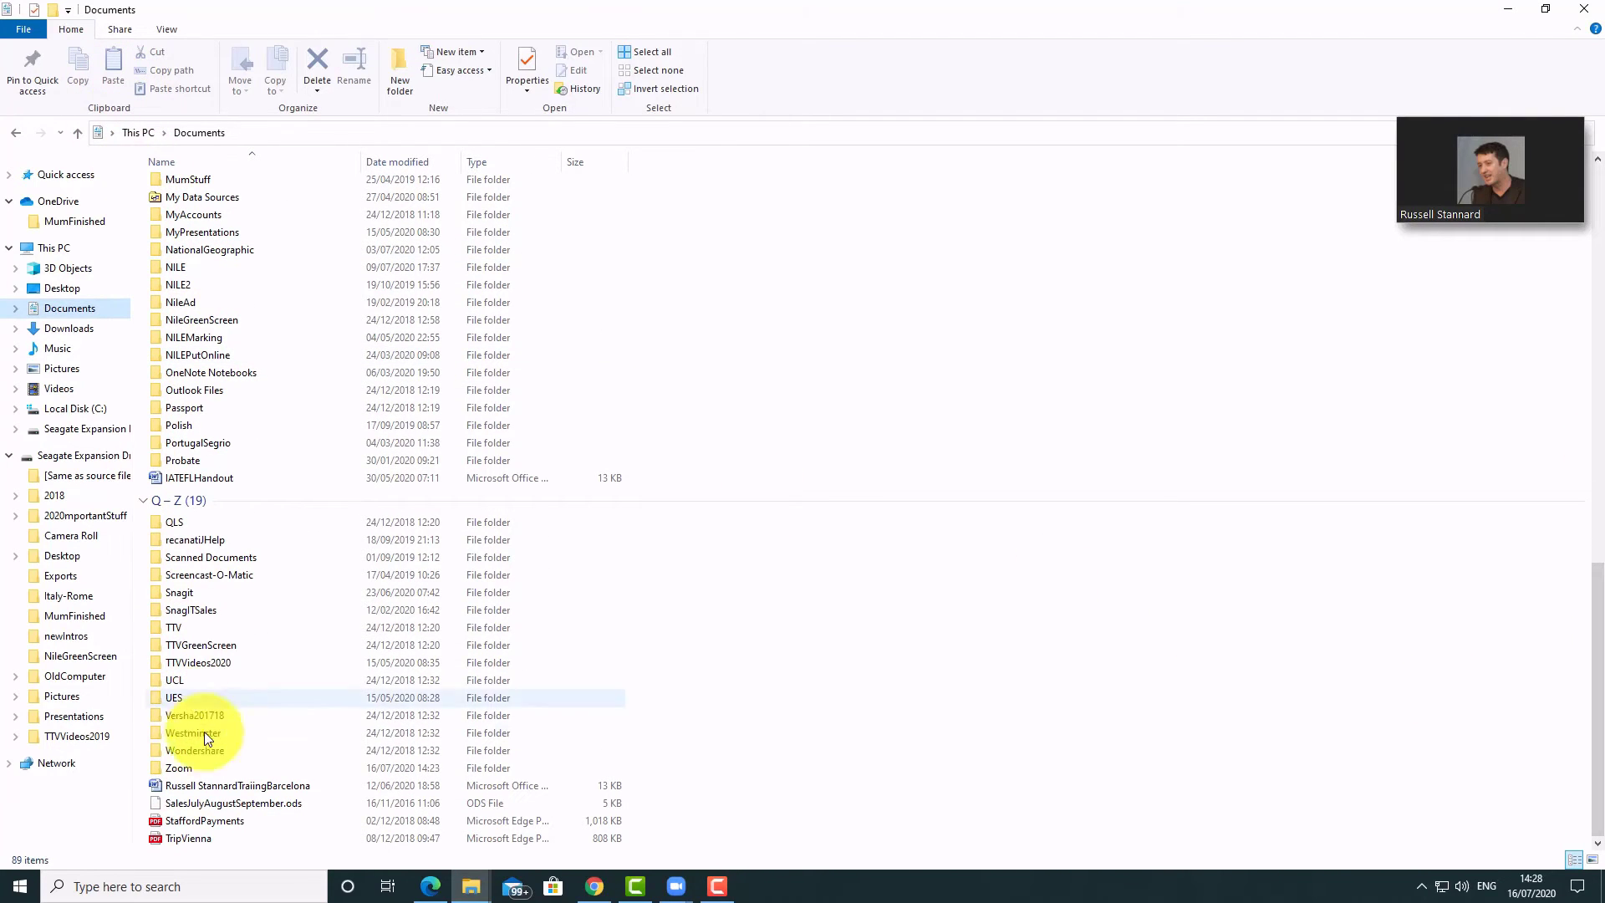
{"action": "double_click", "coordinate": [179, 769]}
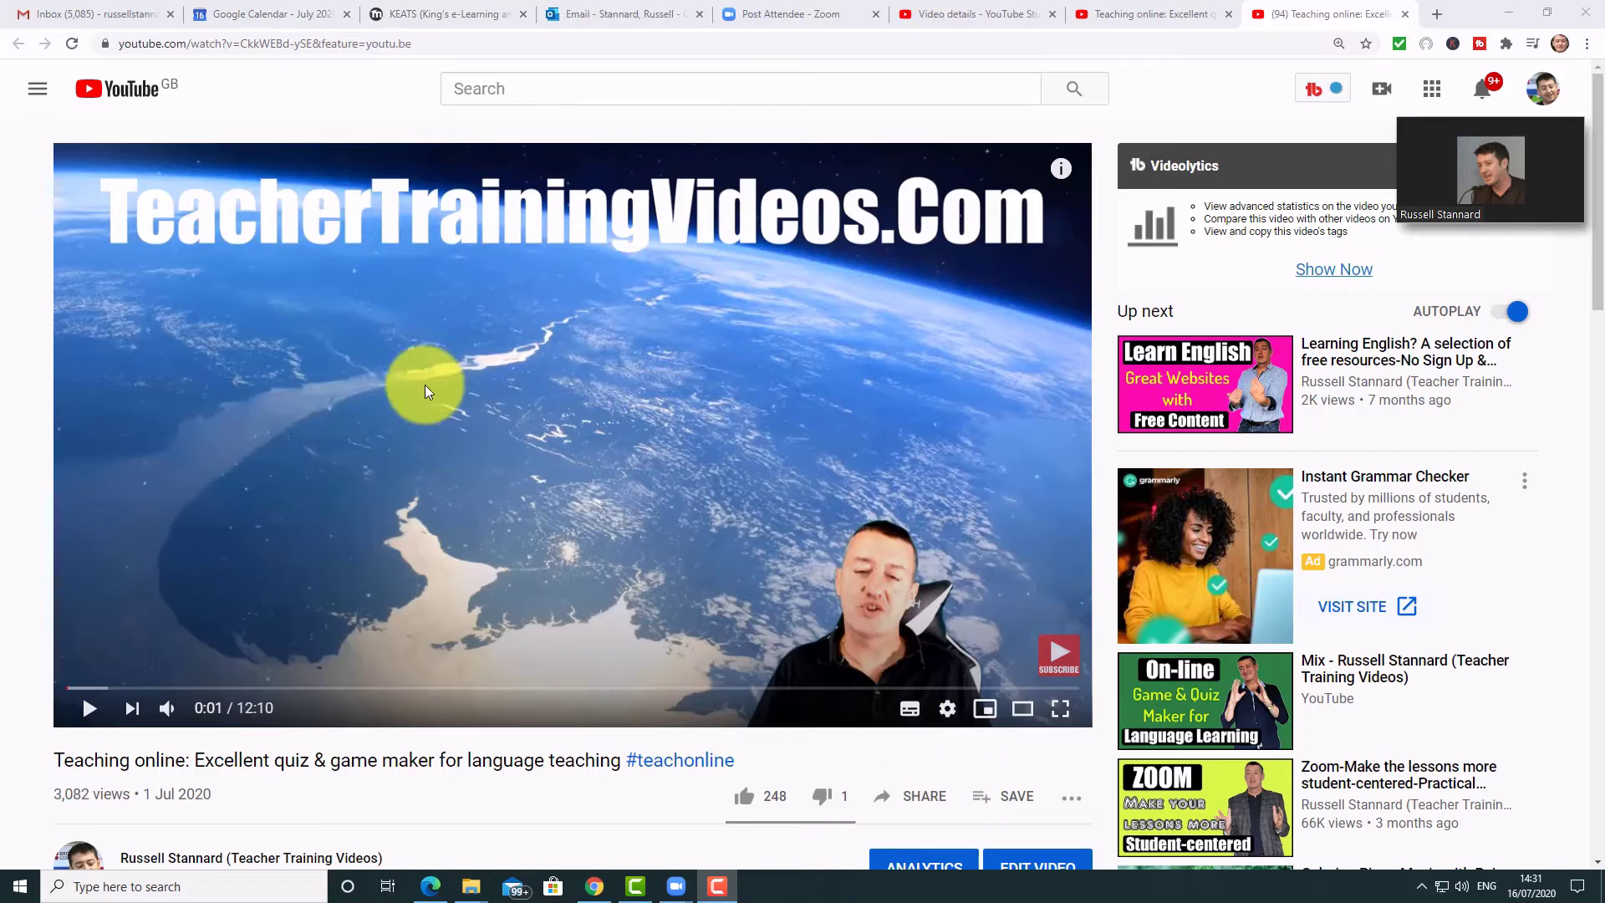
- Copy the YouTube video's short link, then restore the Zoom meeting to full screen
{"action": "left_click", "coordinate": [926, 796]}
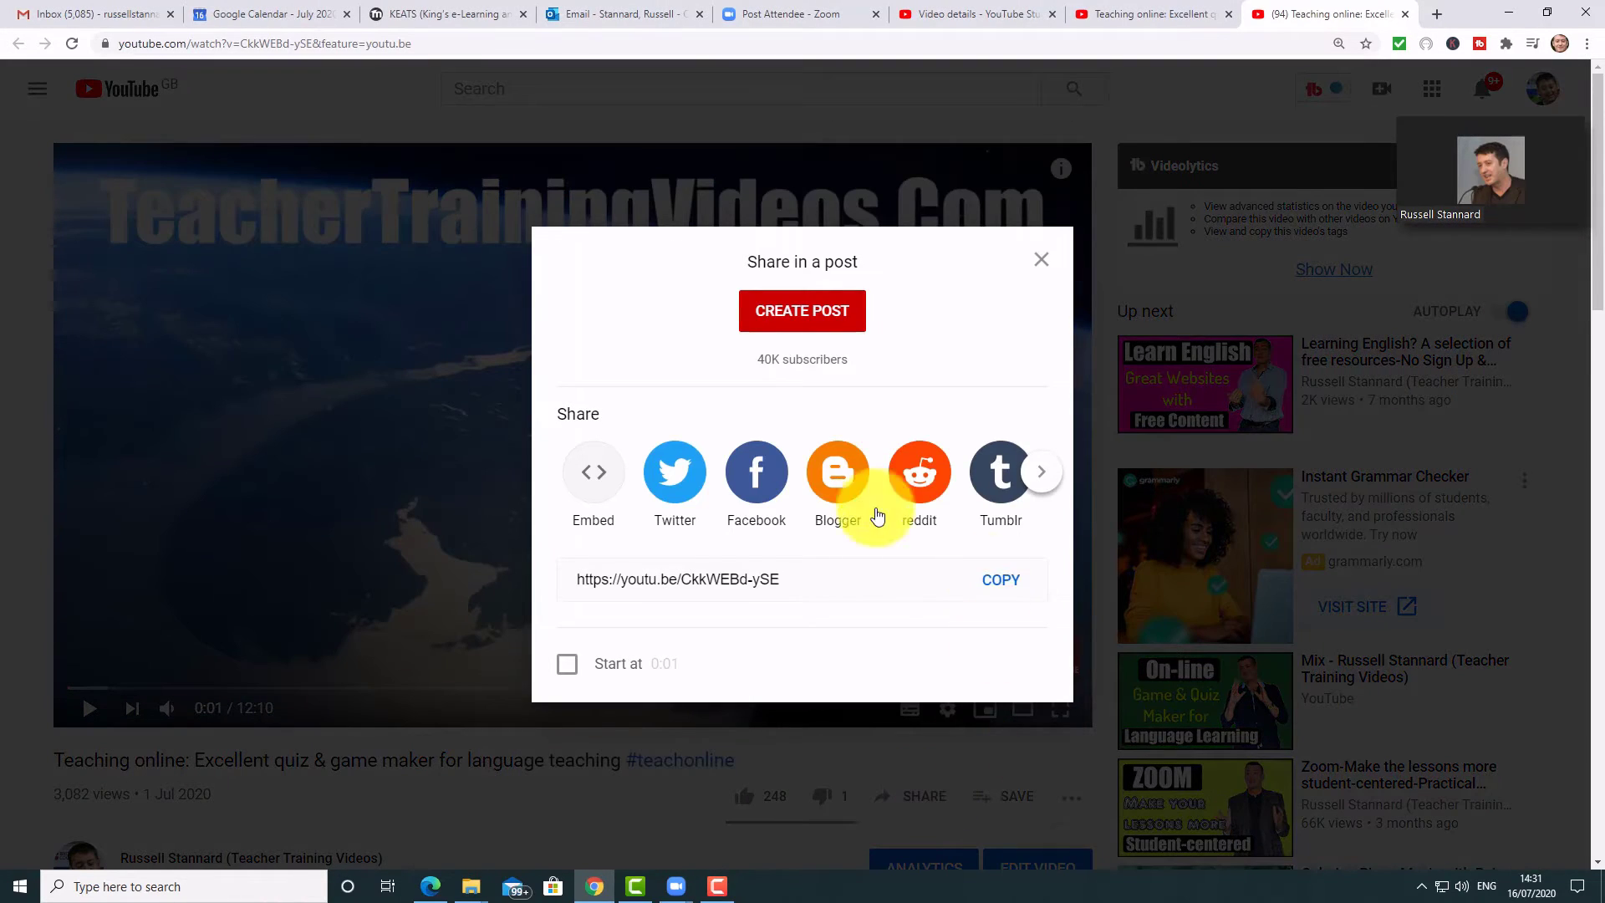
{"action": "left_click", "coordinate": [1001, 579]}
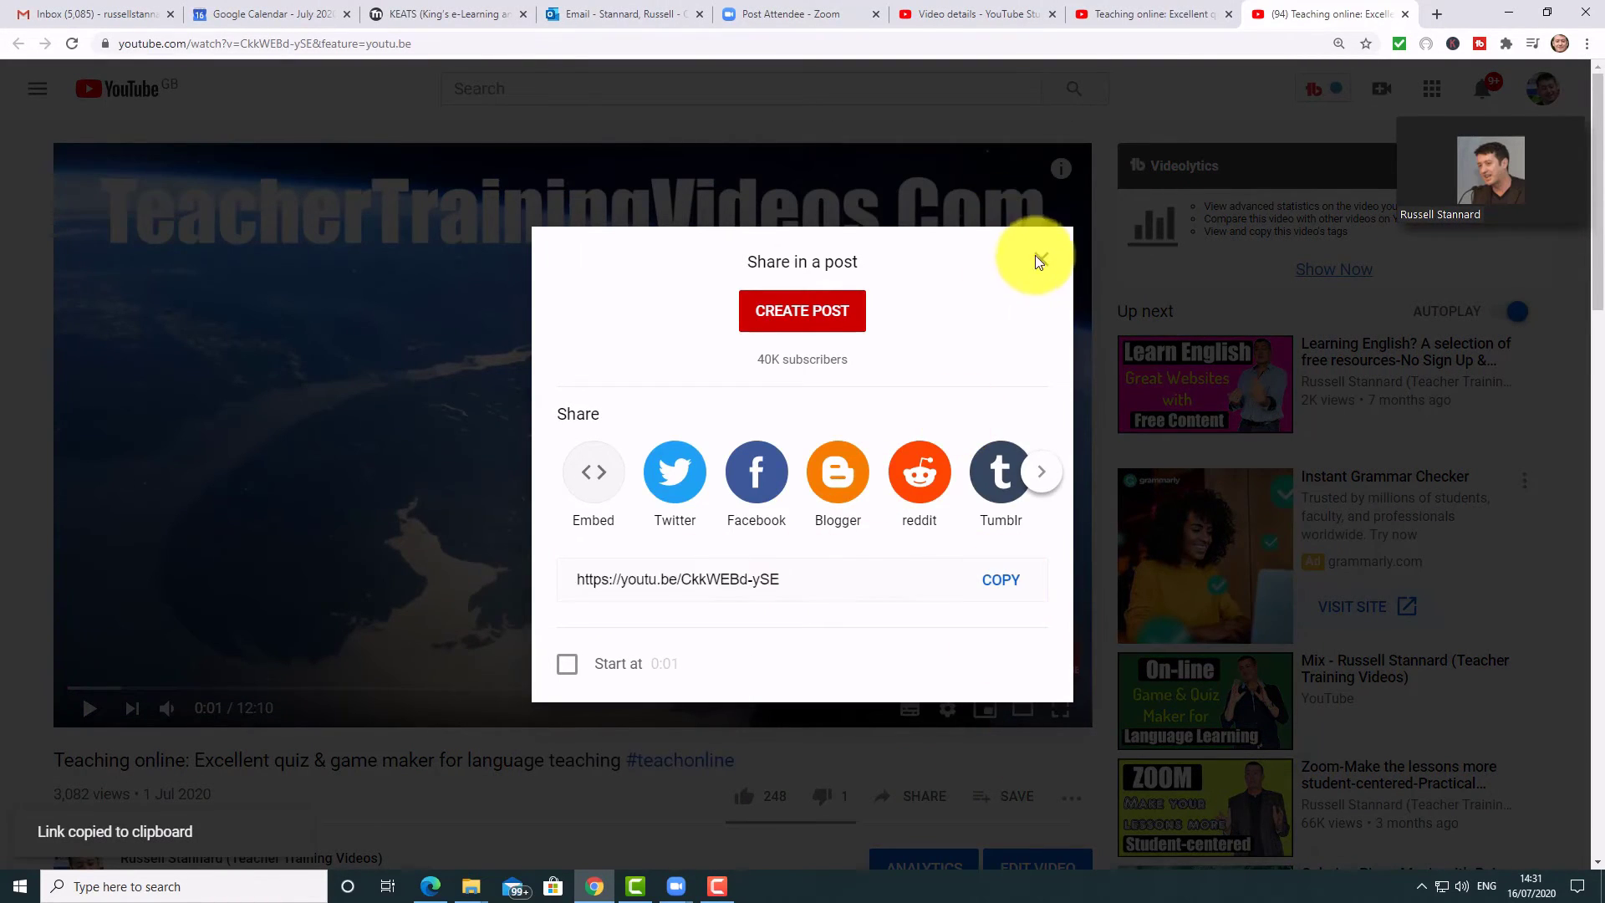
{"action": "left_click", "coordinate": [1041, 259]}
{"action": "left_click", "coordinate": [1562, 215]}
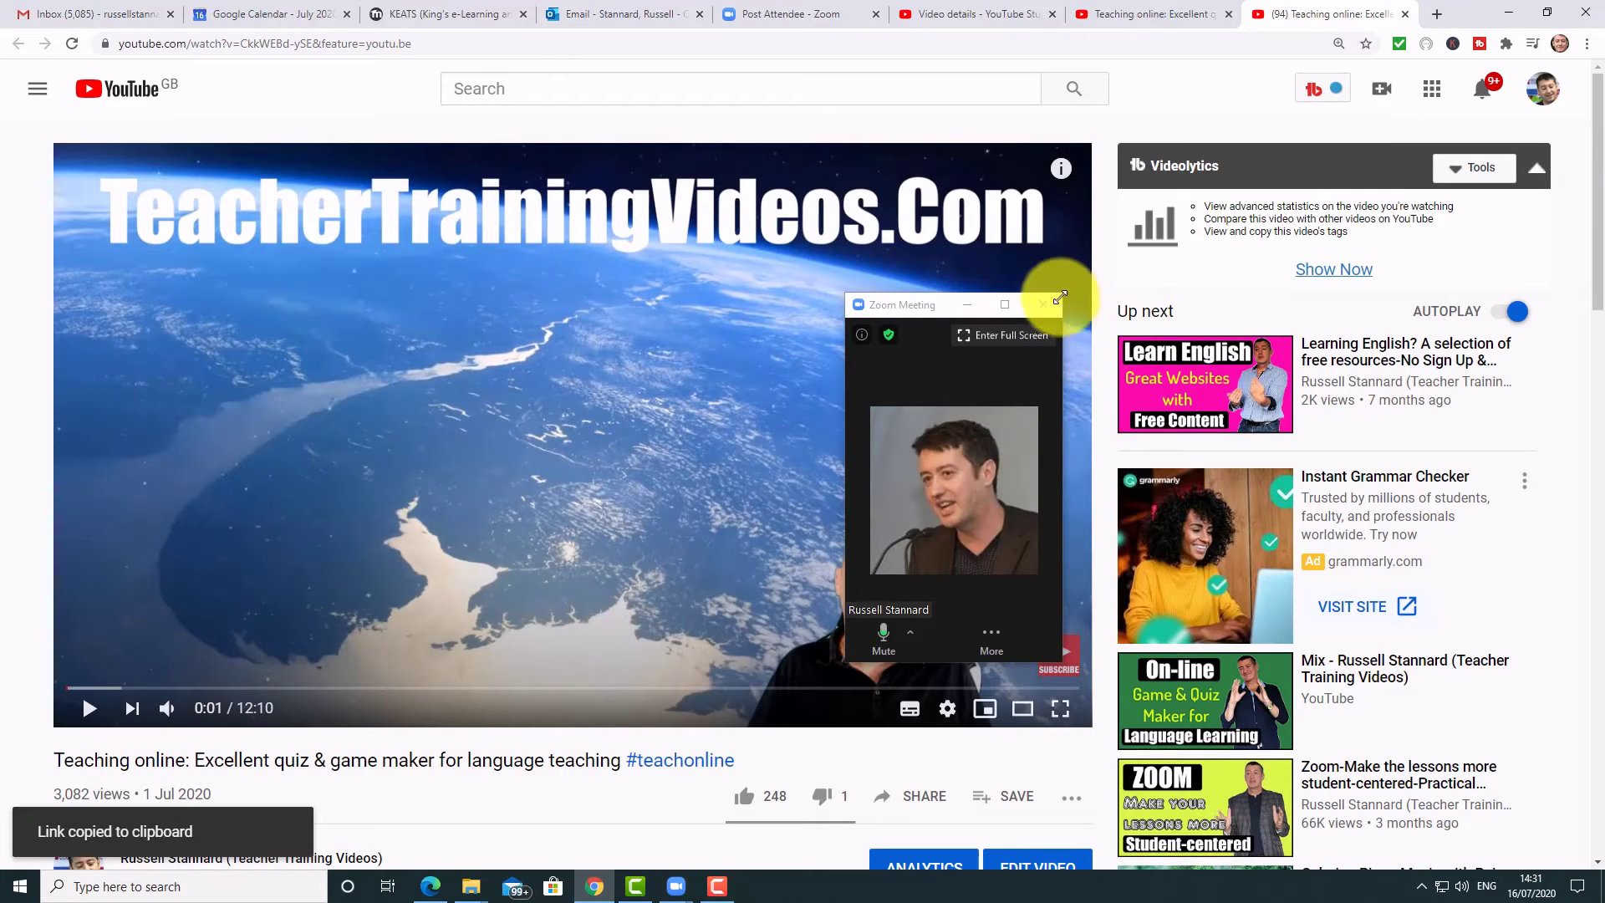
{"action": "left_click", "coordinate": [1004, 304]}
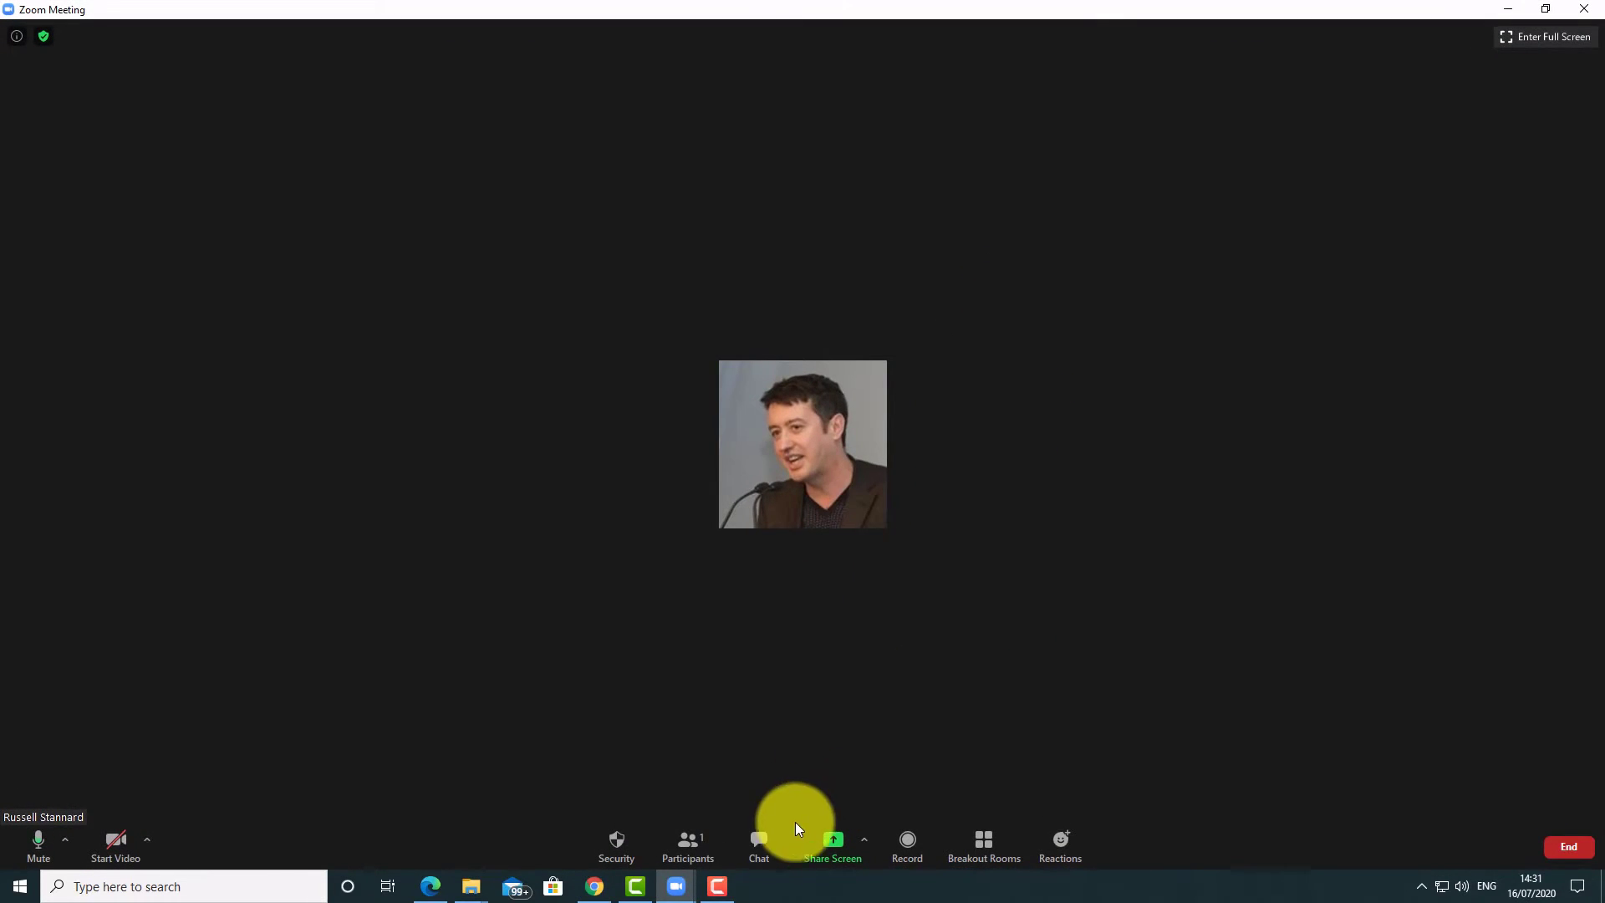
{"action": "left_click", "coordinate": [752, 843]}
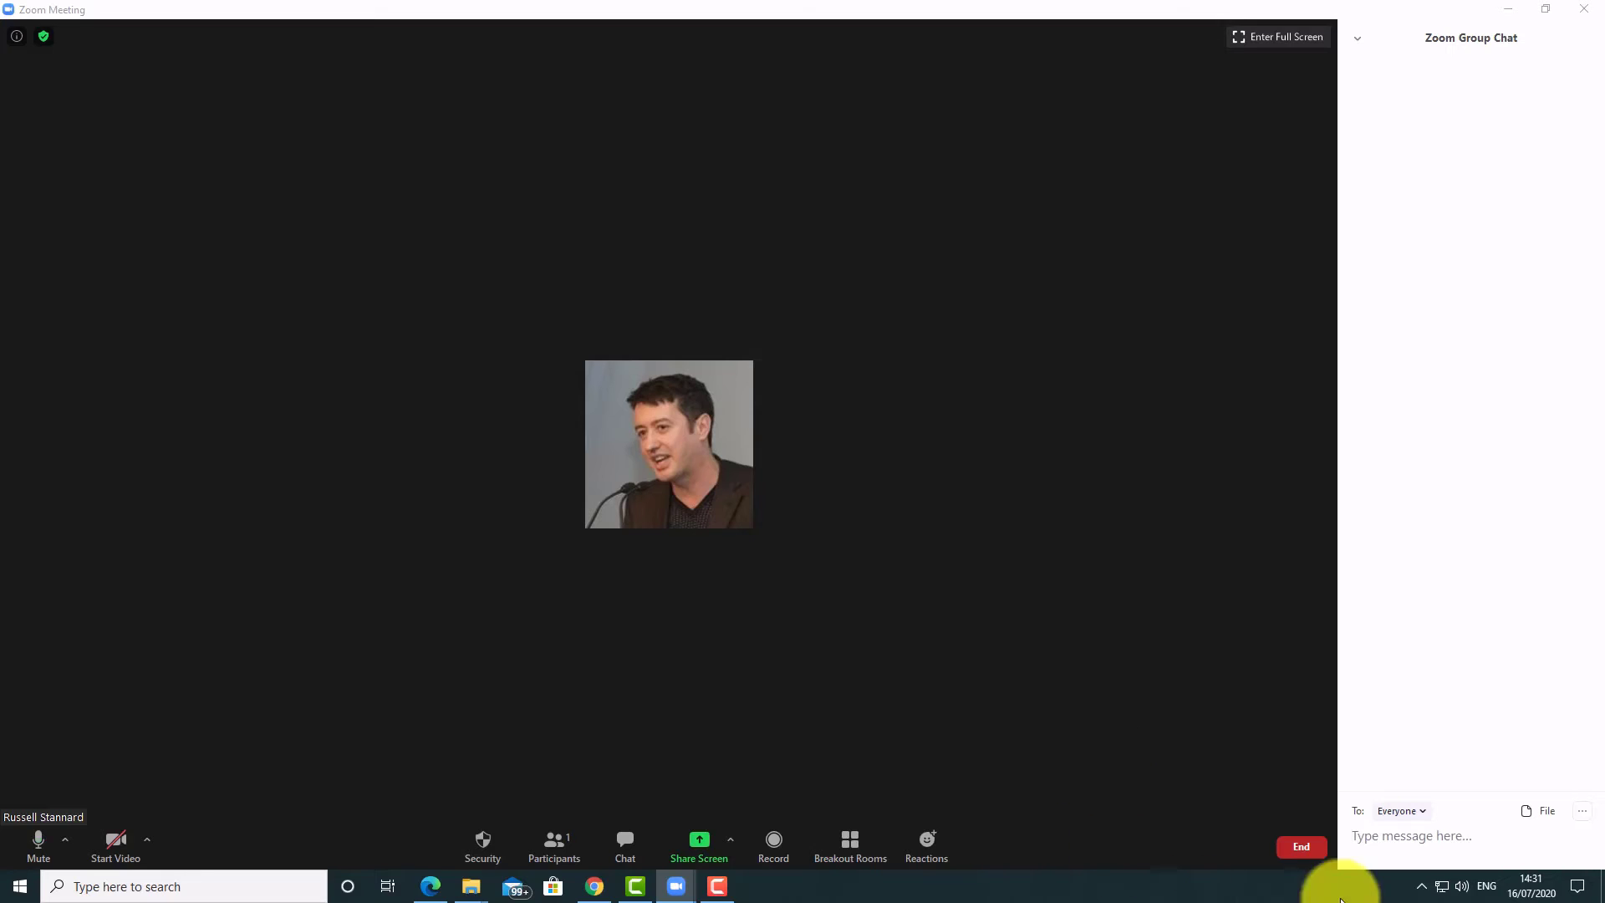
{"action": "key", "text": "ctrl+v"}
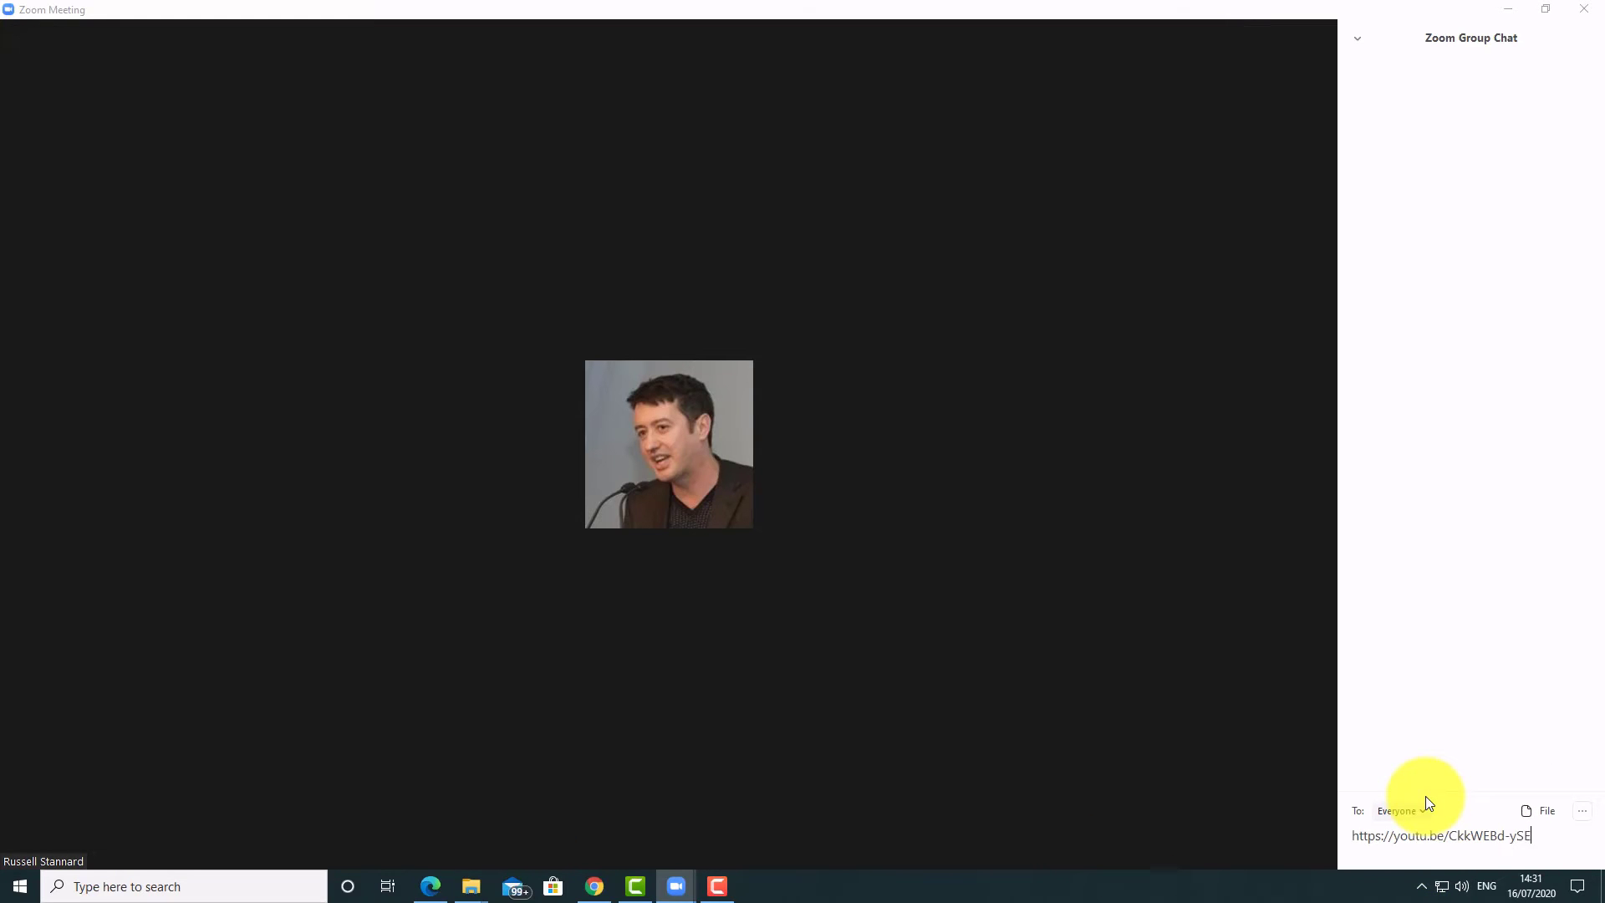
{"action": "key", "text": "Return"}
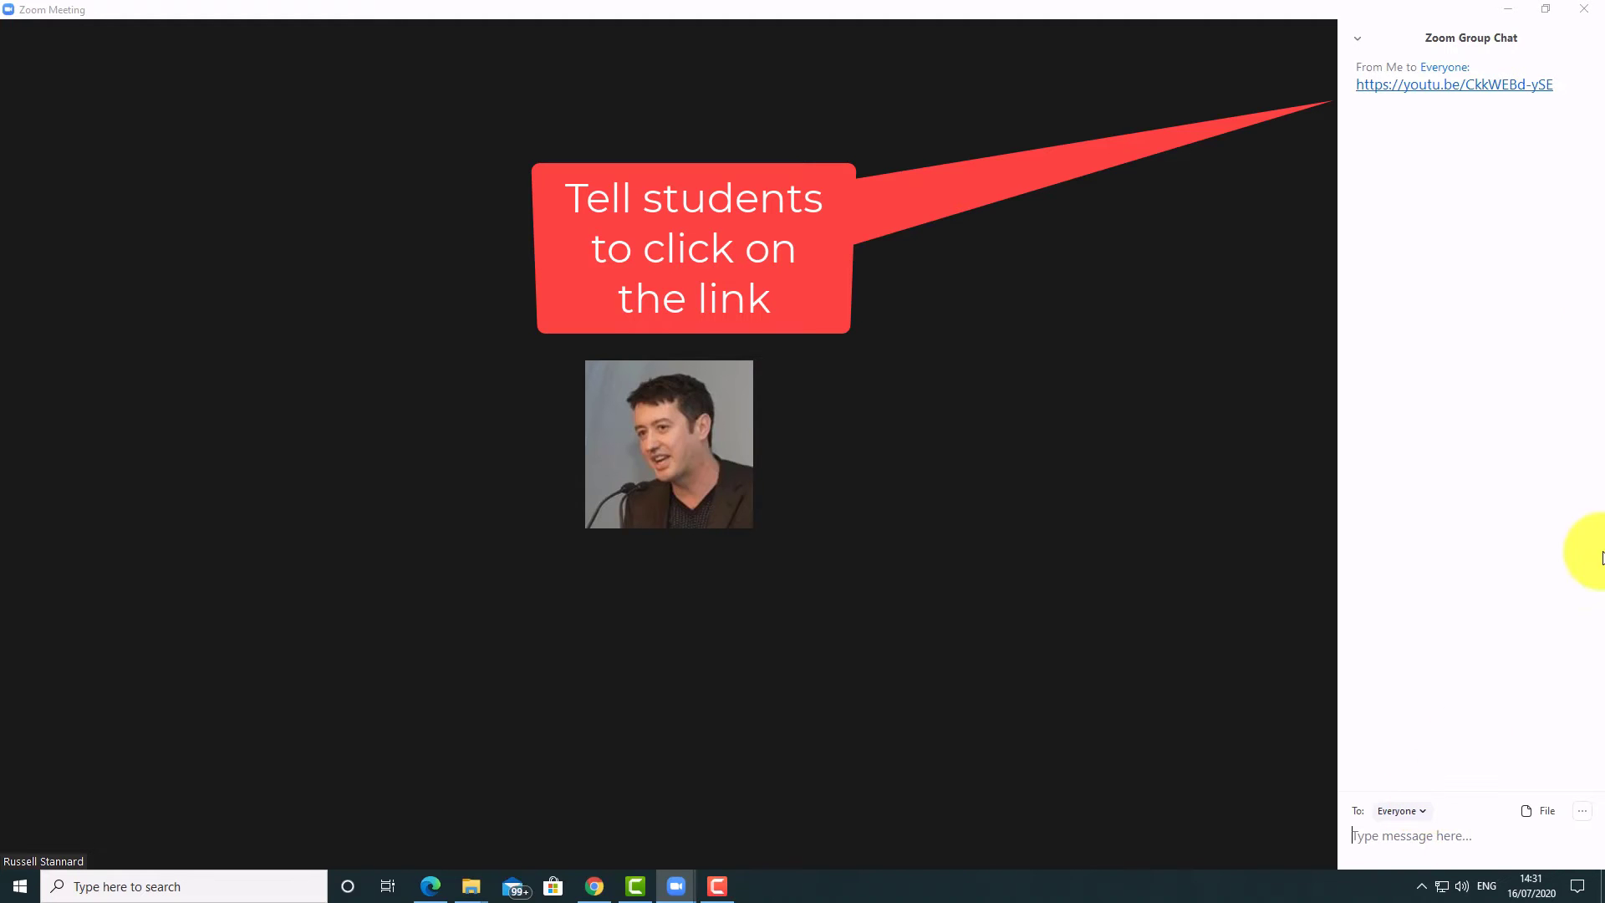
{"action": "left_click", "coordinate": [1489, 87]}
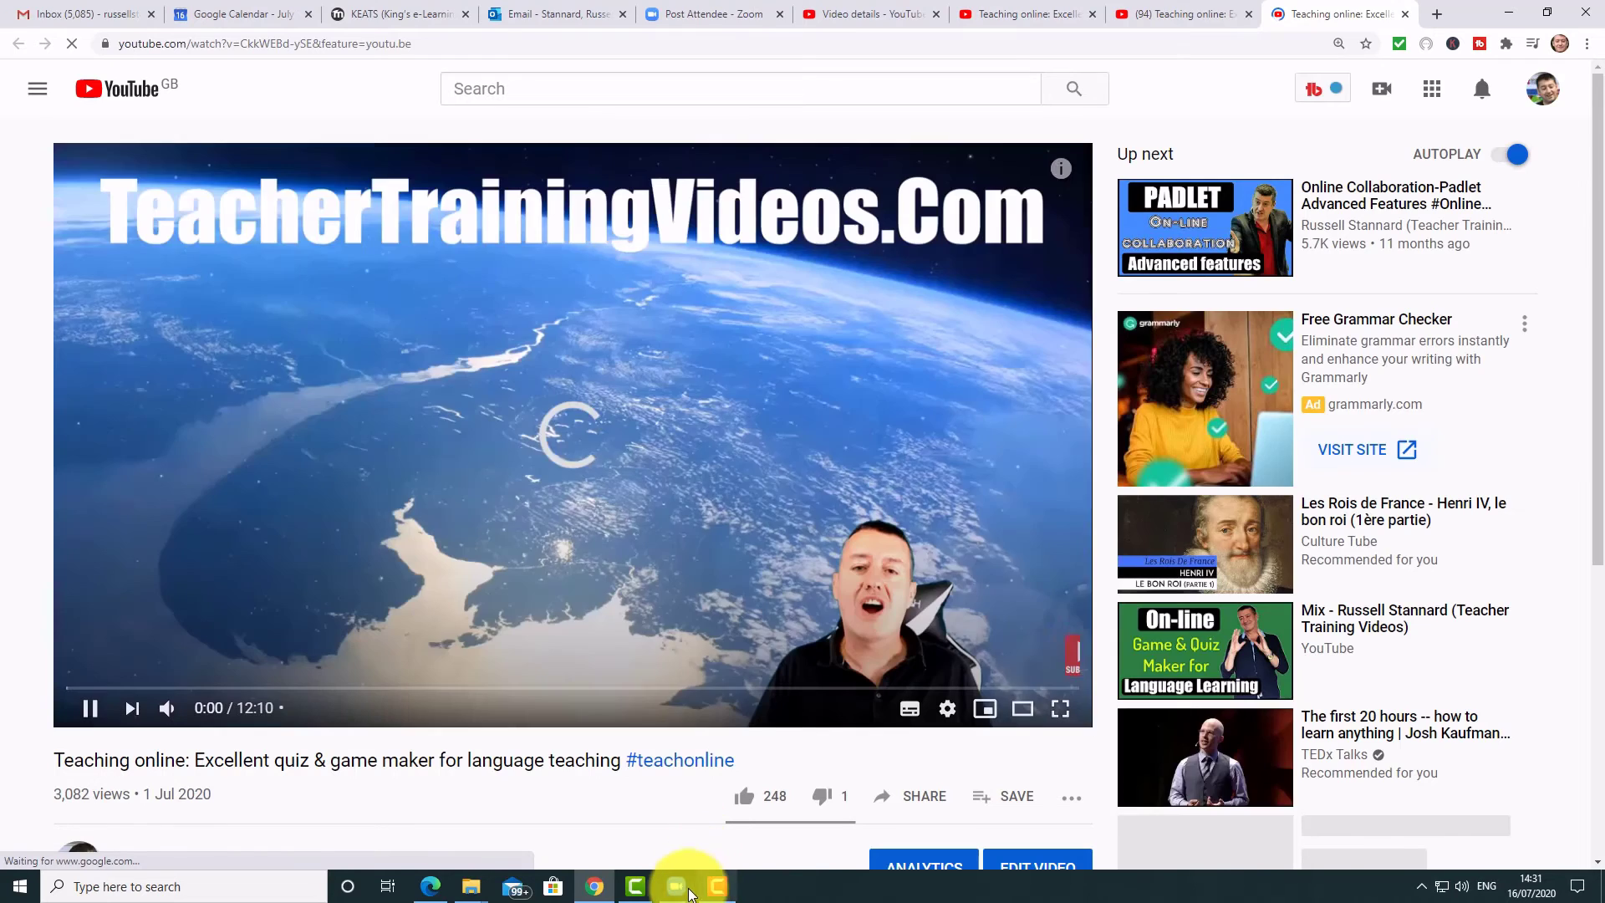
{"action": "mouse_move", "coordinate": [676, 886]}
{"action": "left_click", "coordinate": [709, 836]}
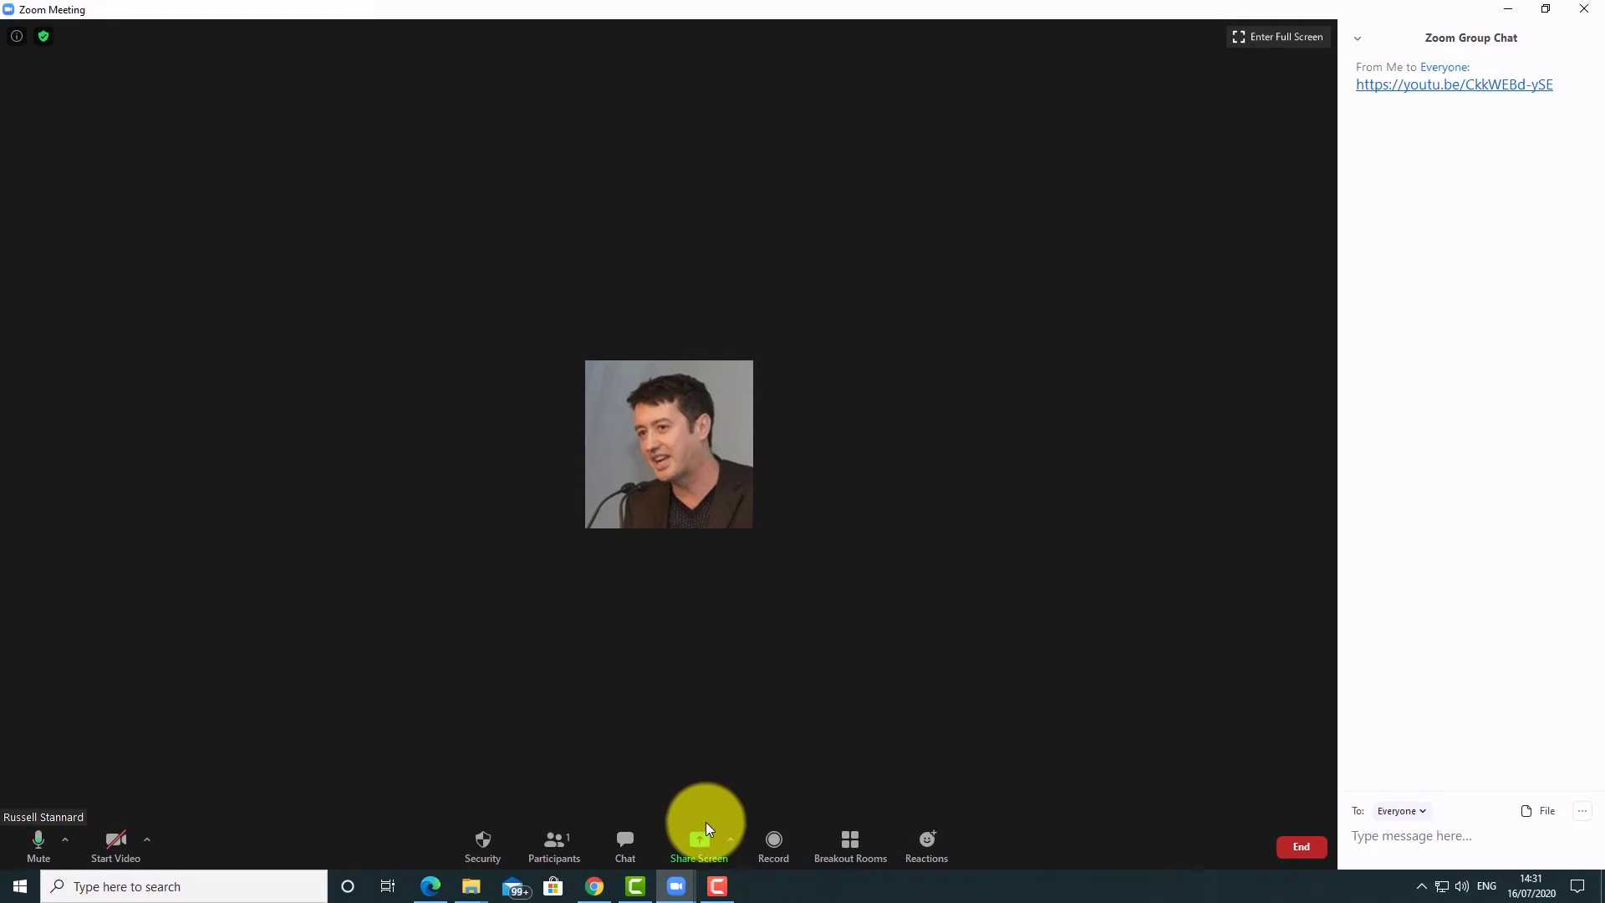
- Share the Chrome YouTube window with Share computer sound ticked, then pause the video
{"action": "left_click", "coordinate": [702, 849]}
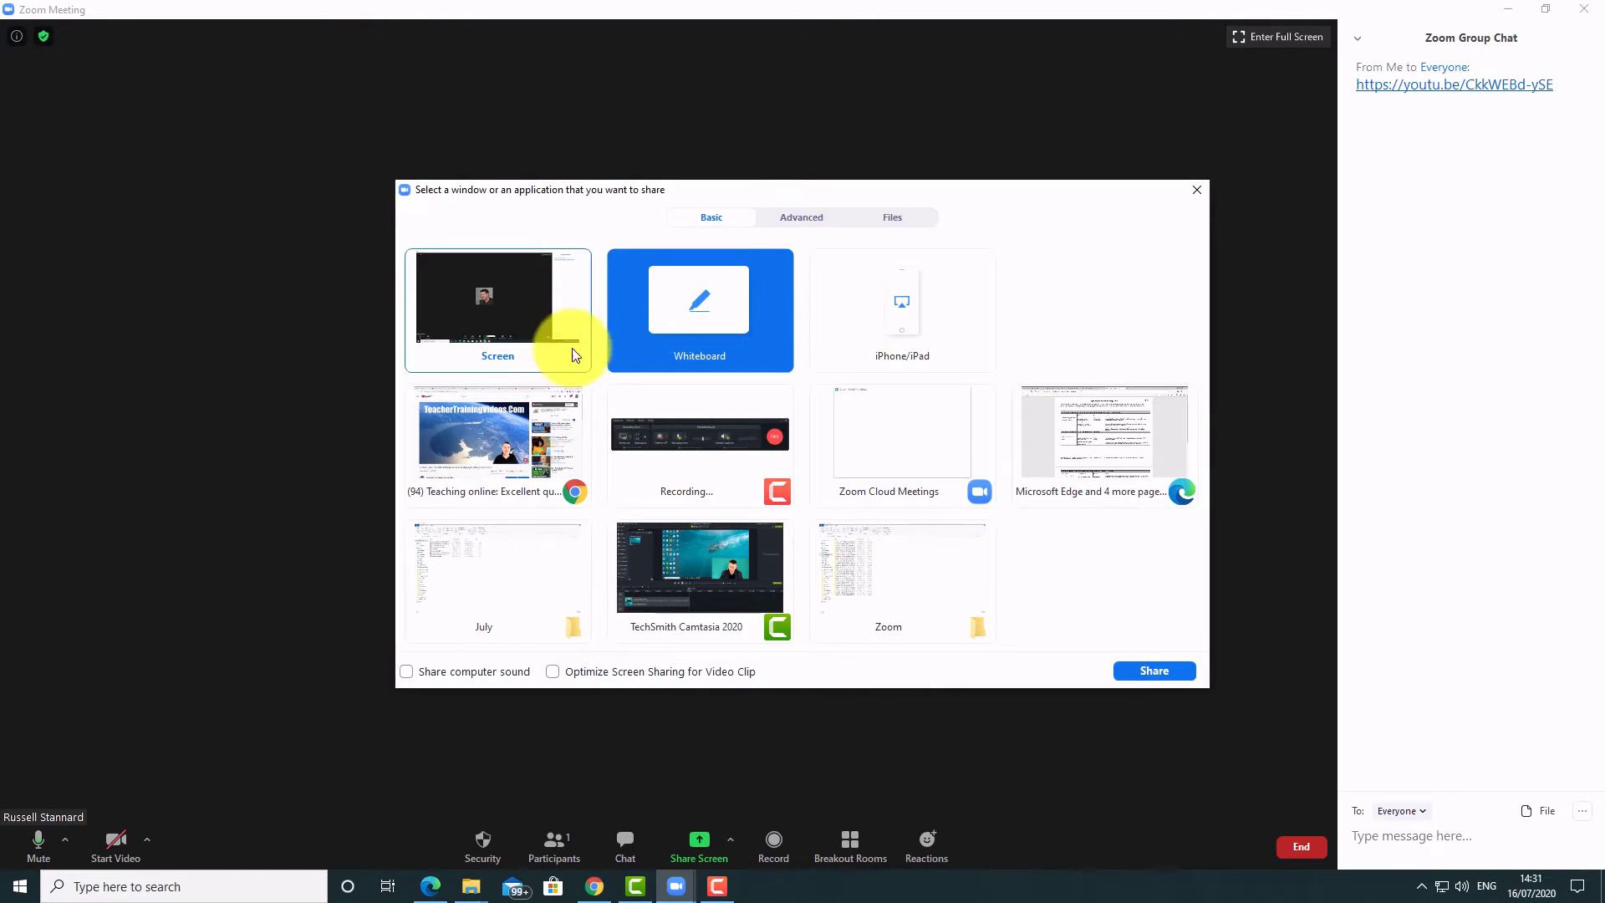
{"action": "left_click", "coordinate": [481, 449]}
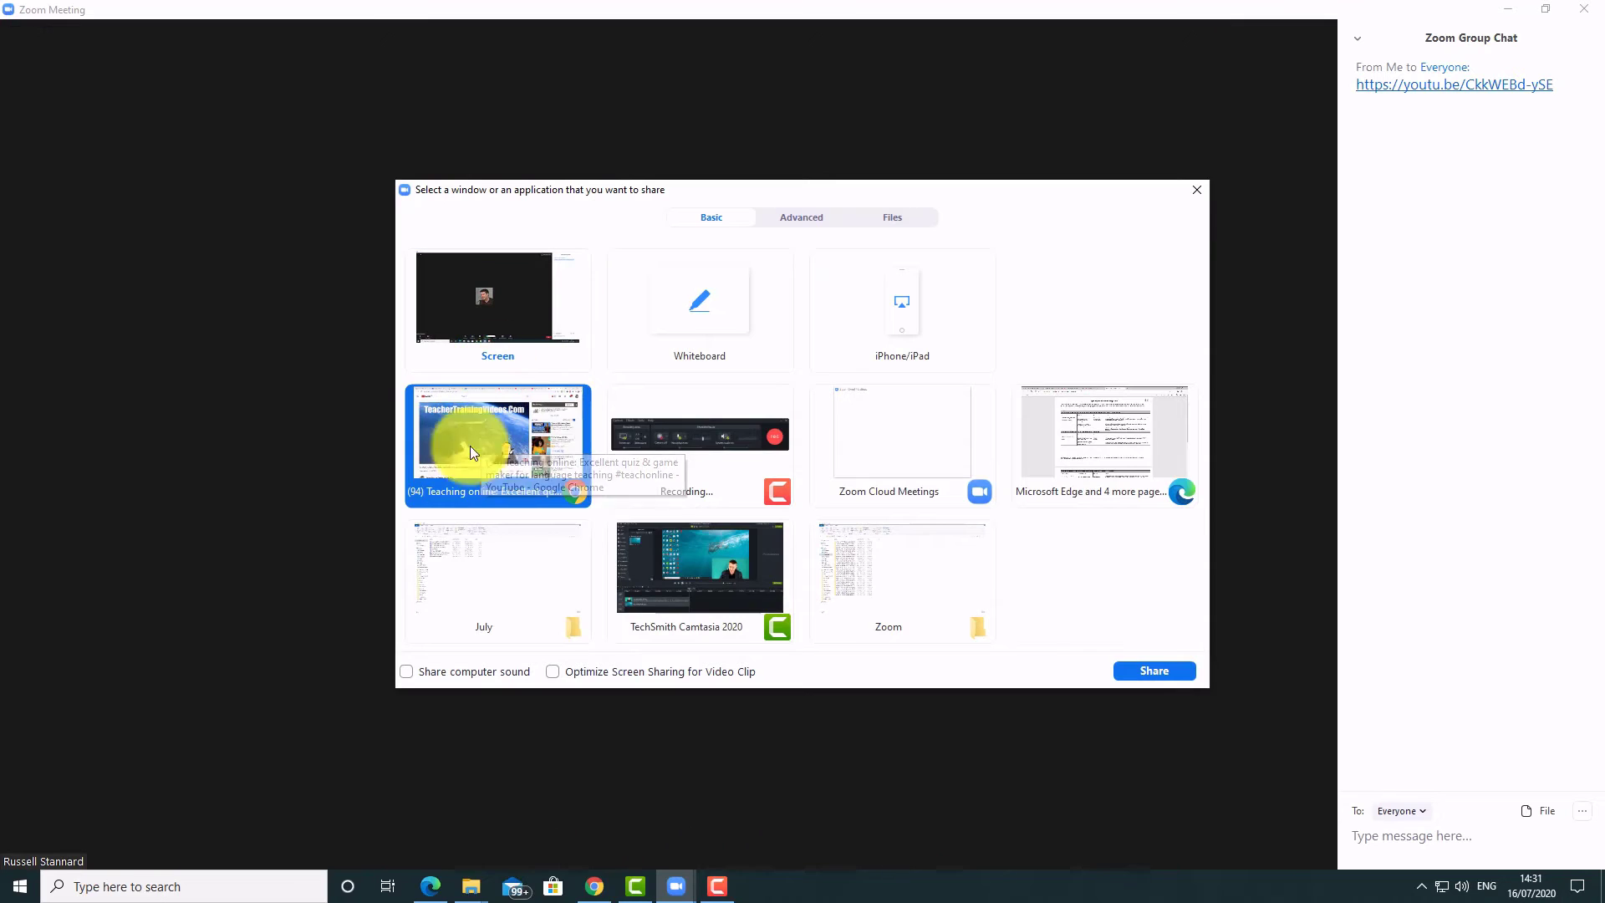
{"action": "left_click", "coordinate": [406, 673]}
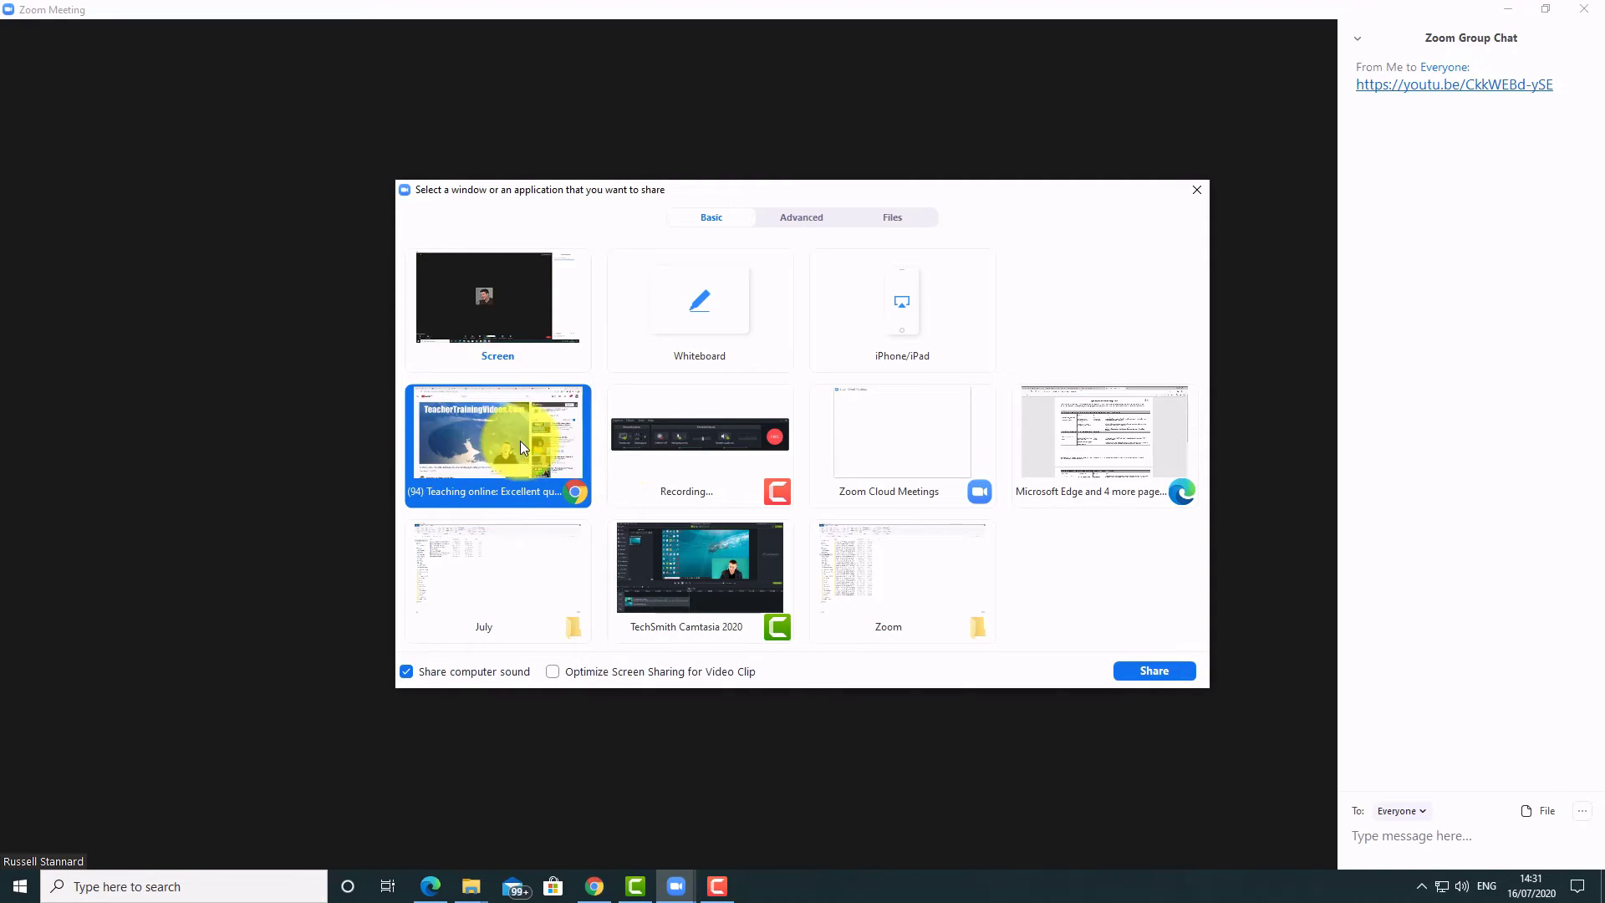
{"action": "left_click", "coordinate": [1142, 674]}
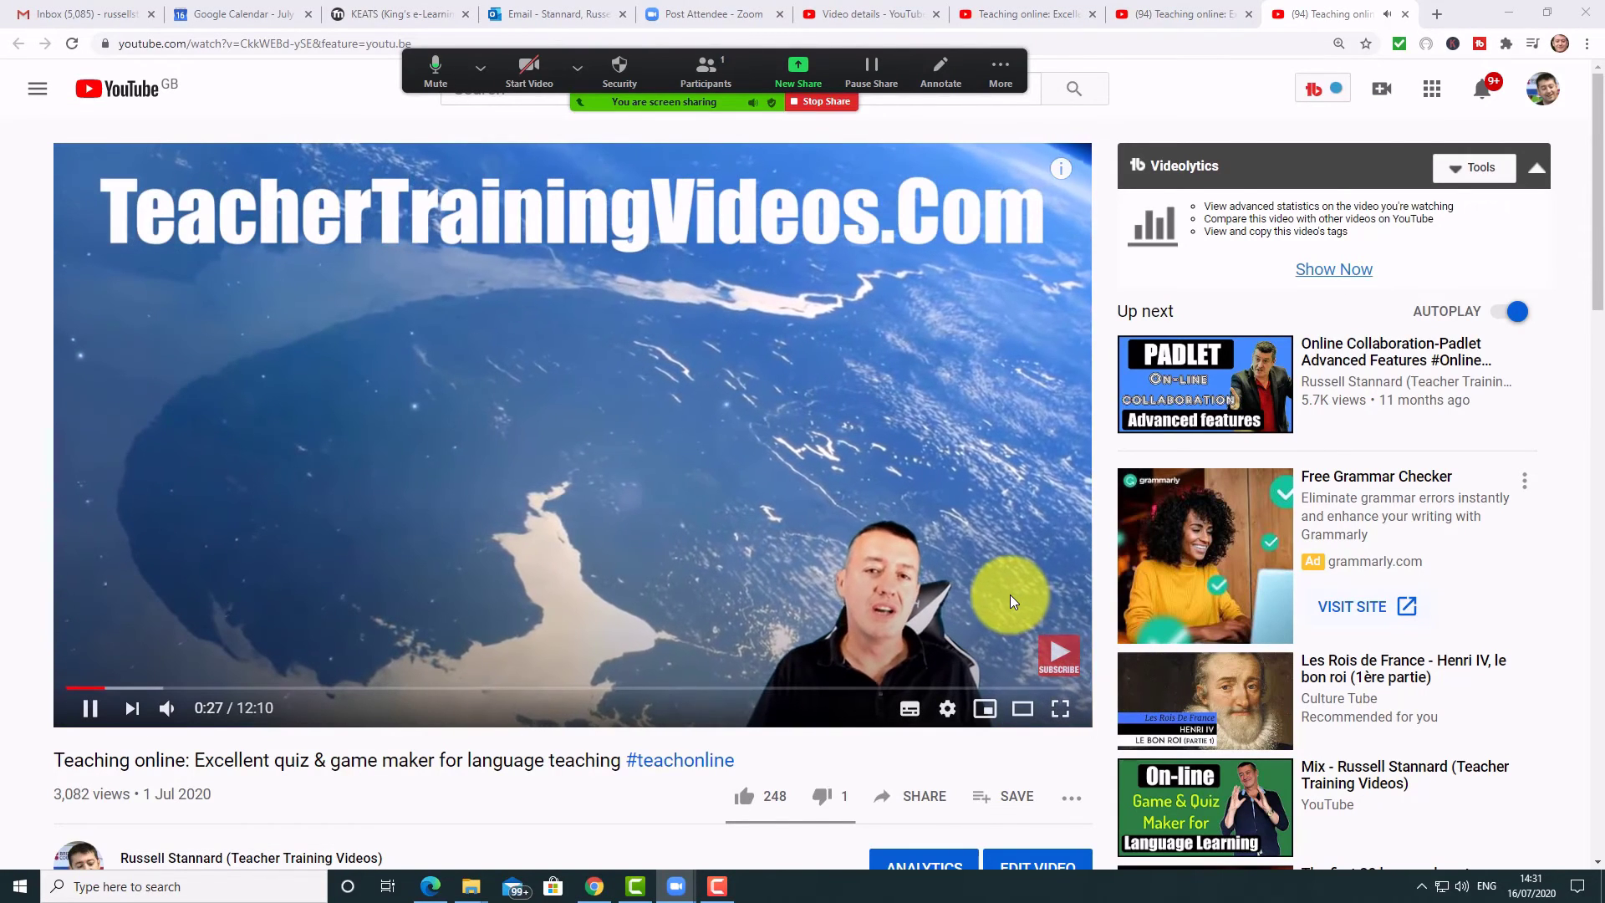
{"action": "left_click", "coordinate": [90, 708]}
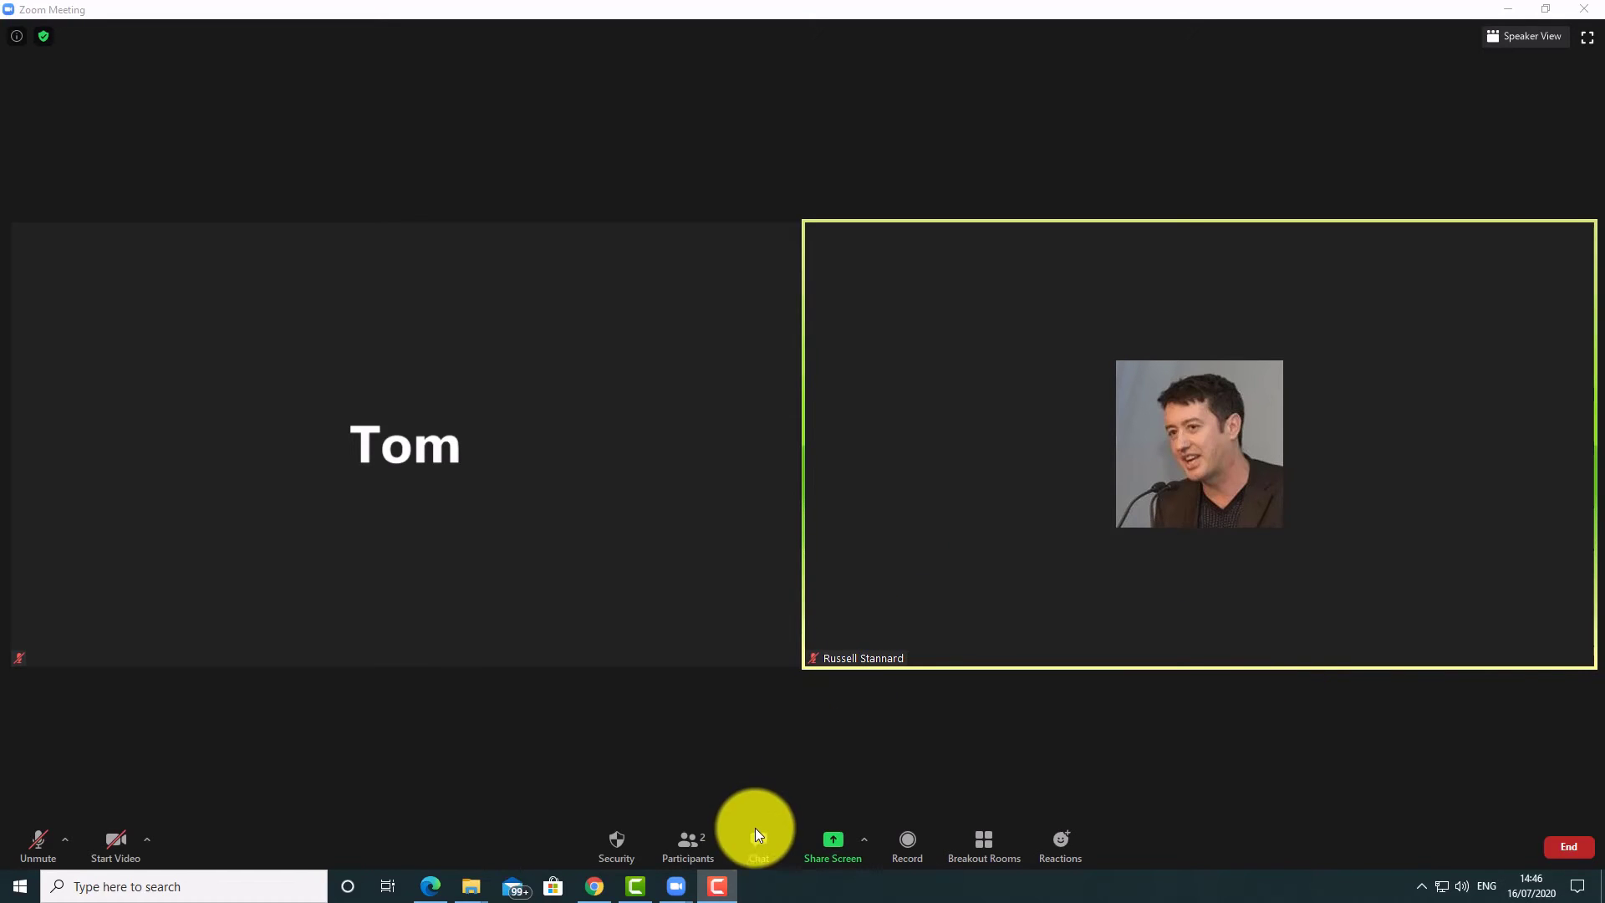
- Attach CLIL Weak or Strong via the chat's File > Your Computer and send it
{"action": "left_click", "coordinate": [756, 845]}
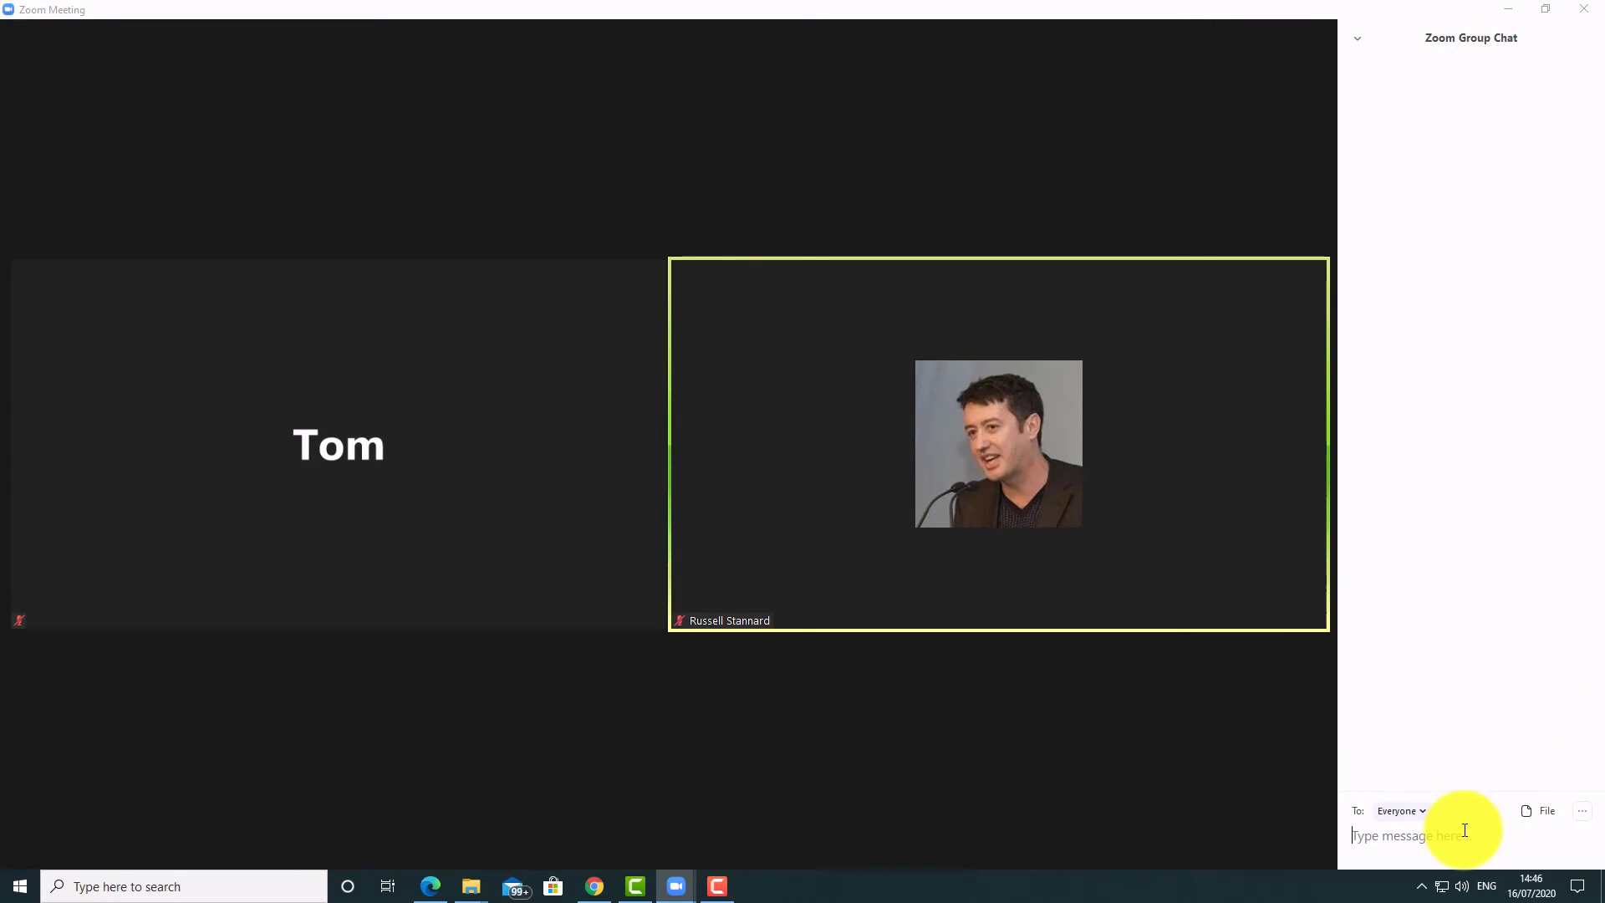
{"action": "left_click", "coordinate": [1525, 811]}
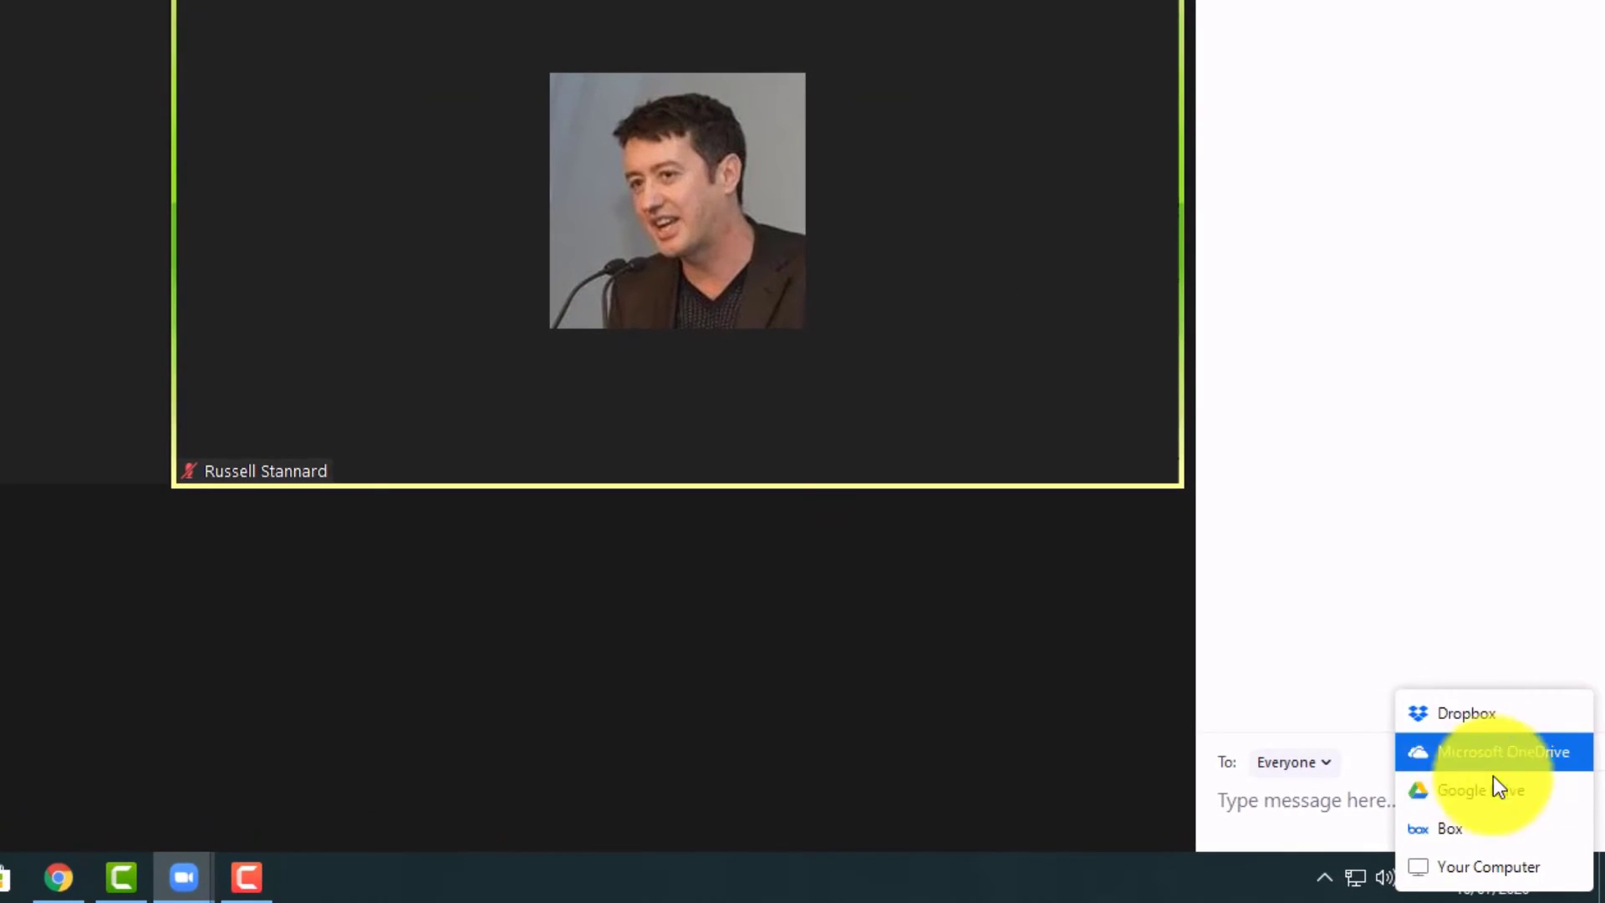
{"action": "left_click", "coordinate": [1492, 868]}
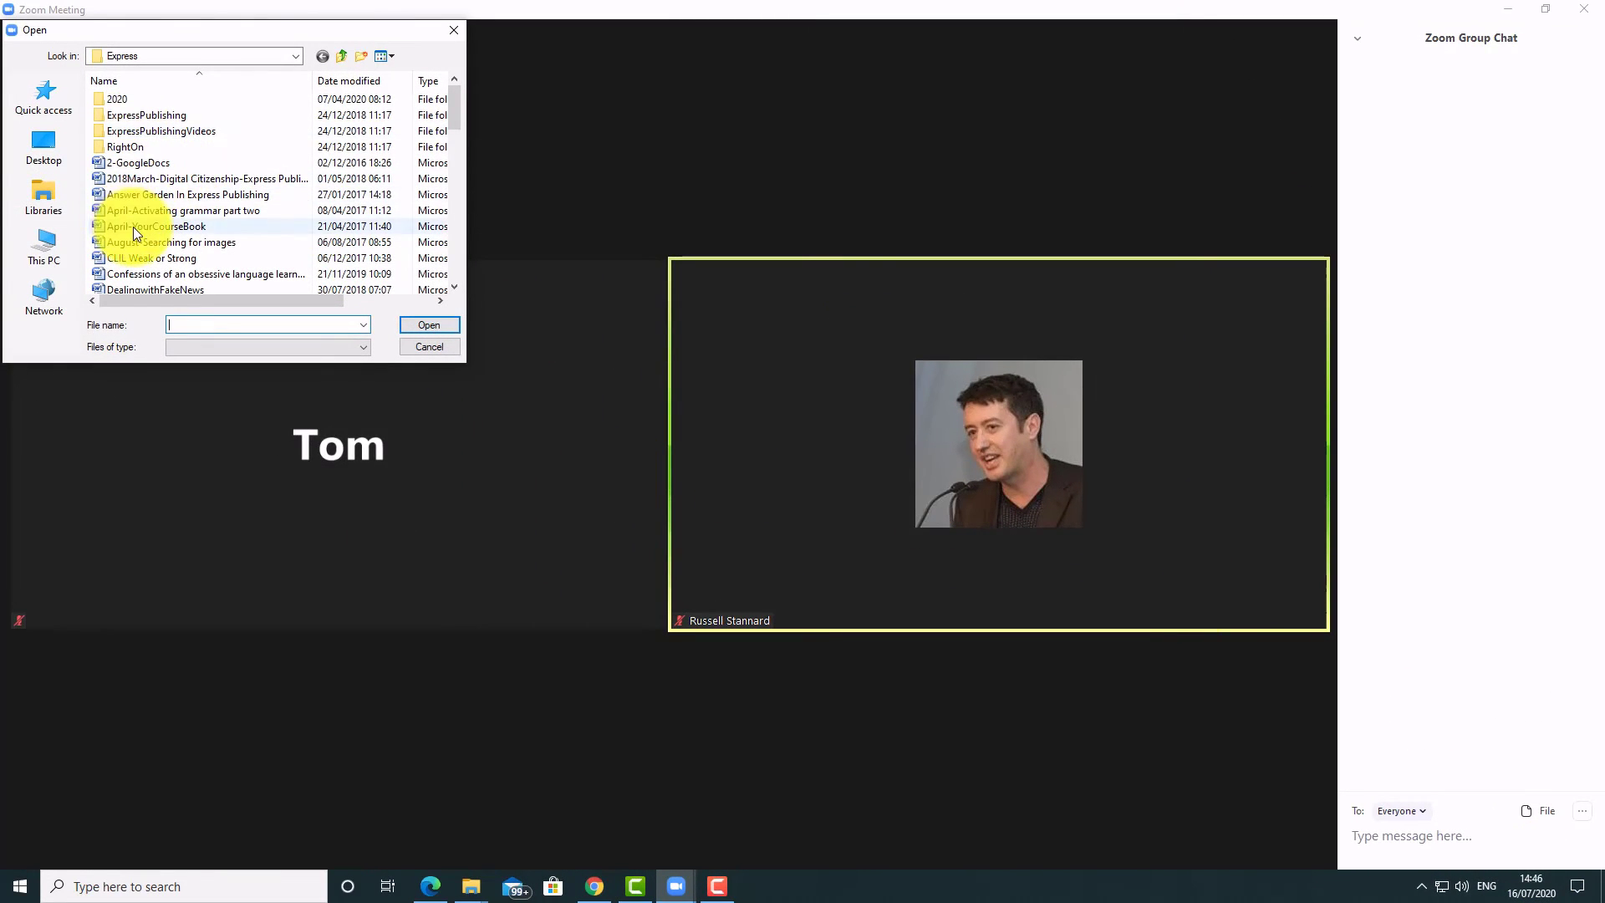
{"action": "left_click", "coordinate": [125, 257]}
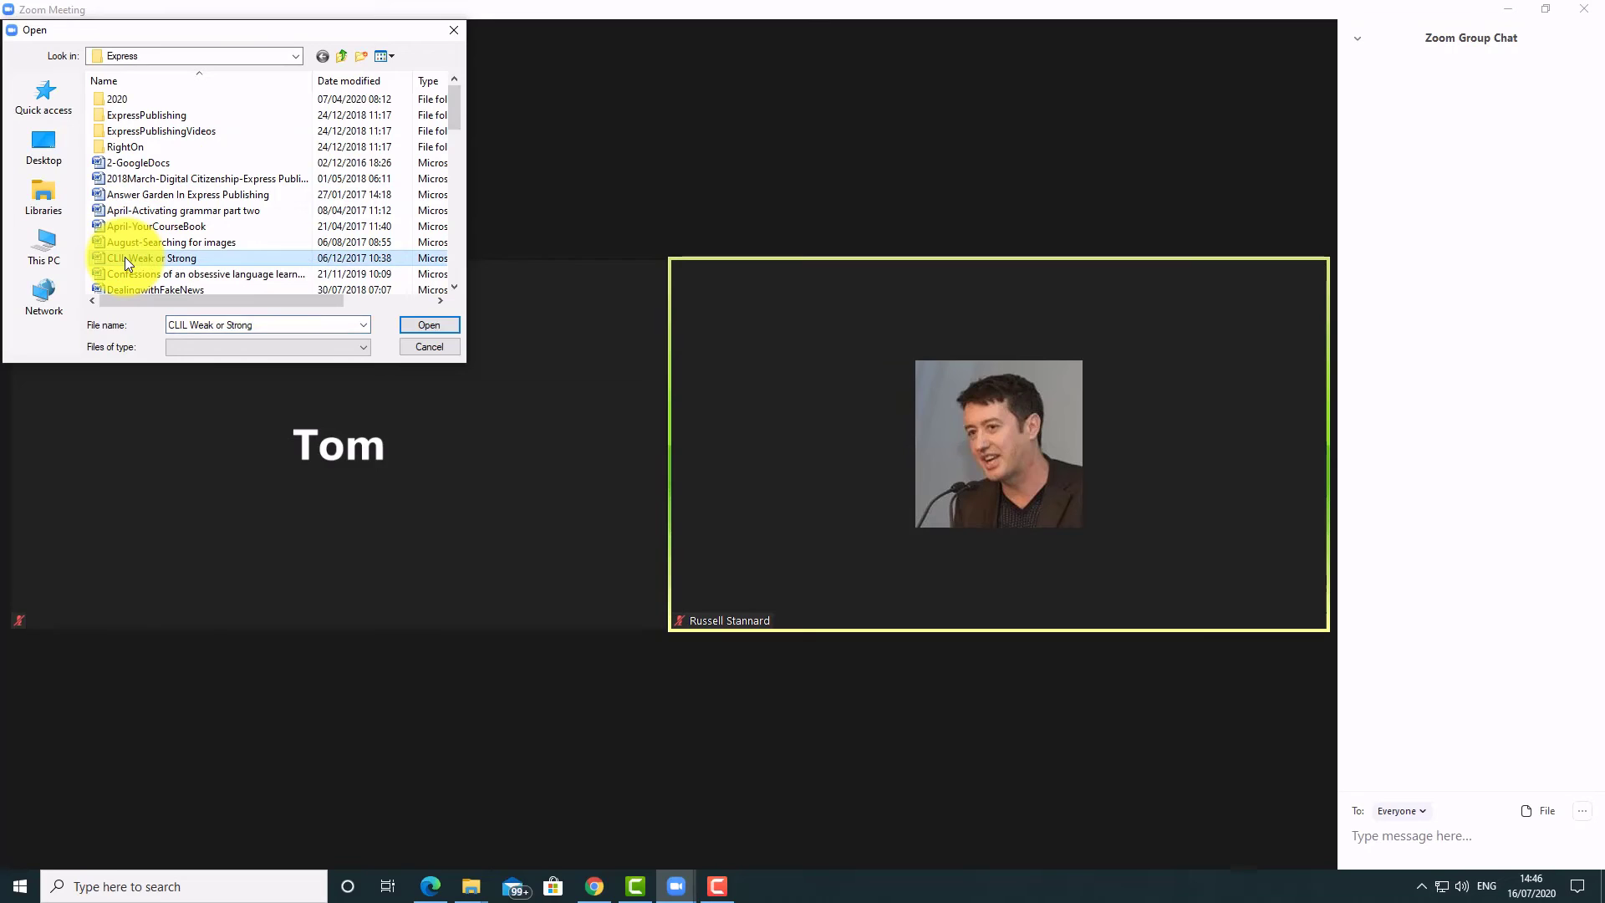
{"action": "left_click", "coordinate": [429, 325]}
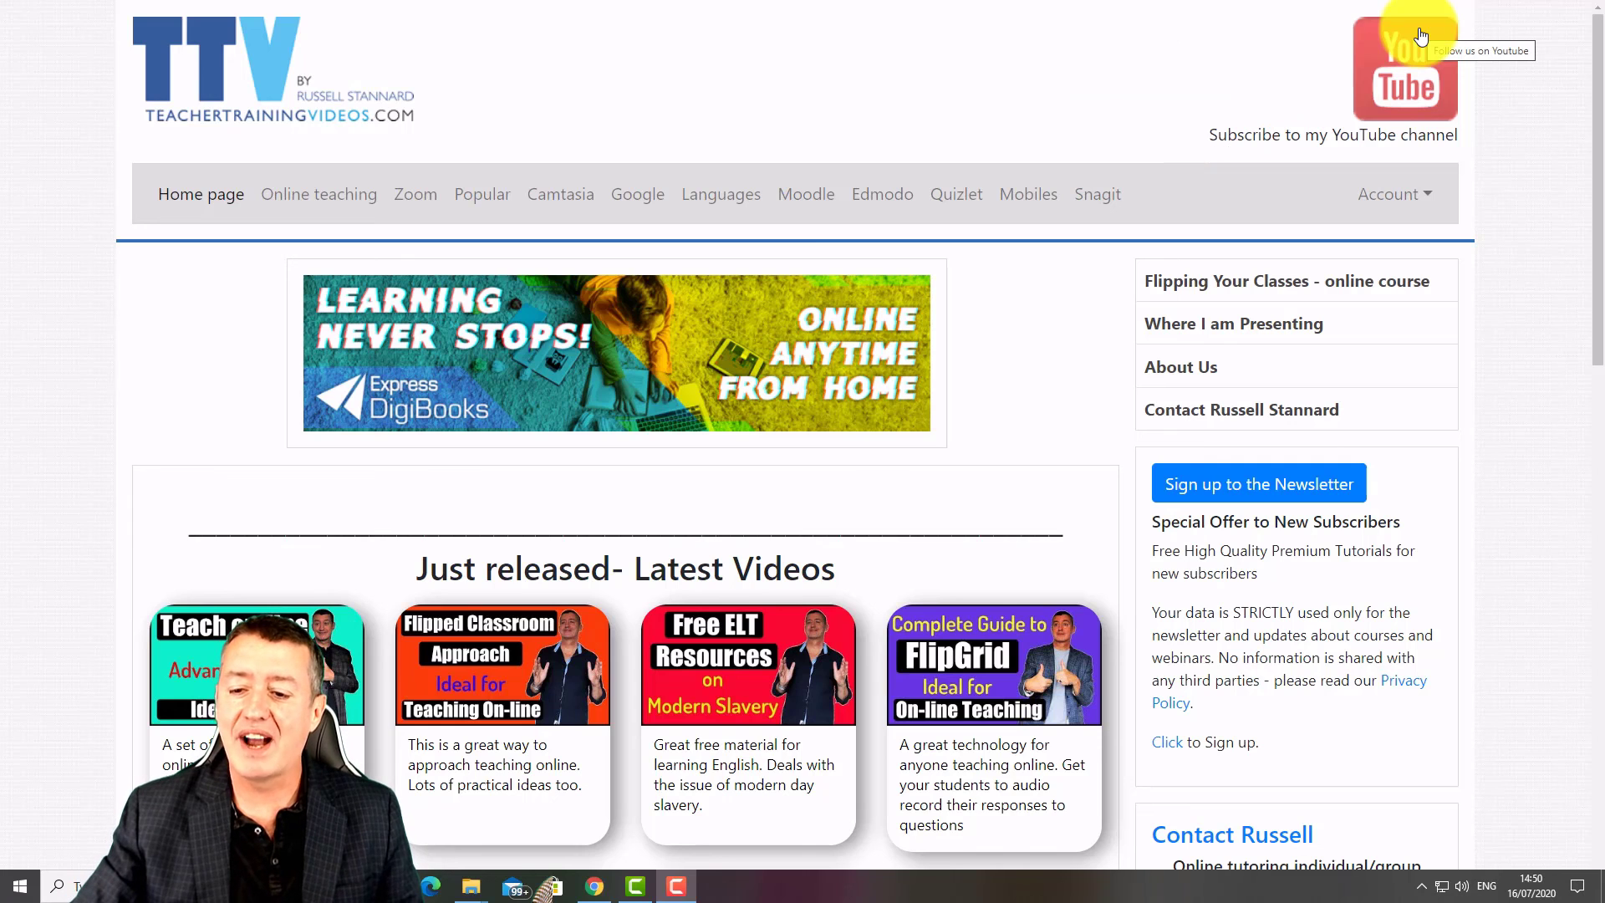
- Scroll the TeacherTrainingVideos.com home page down to the Just released- Latest Videos grid
{"action": "scroll", "coordinate": [1577, 448], "scroll_direction": "down", "scroll_amount": 6}
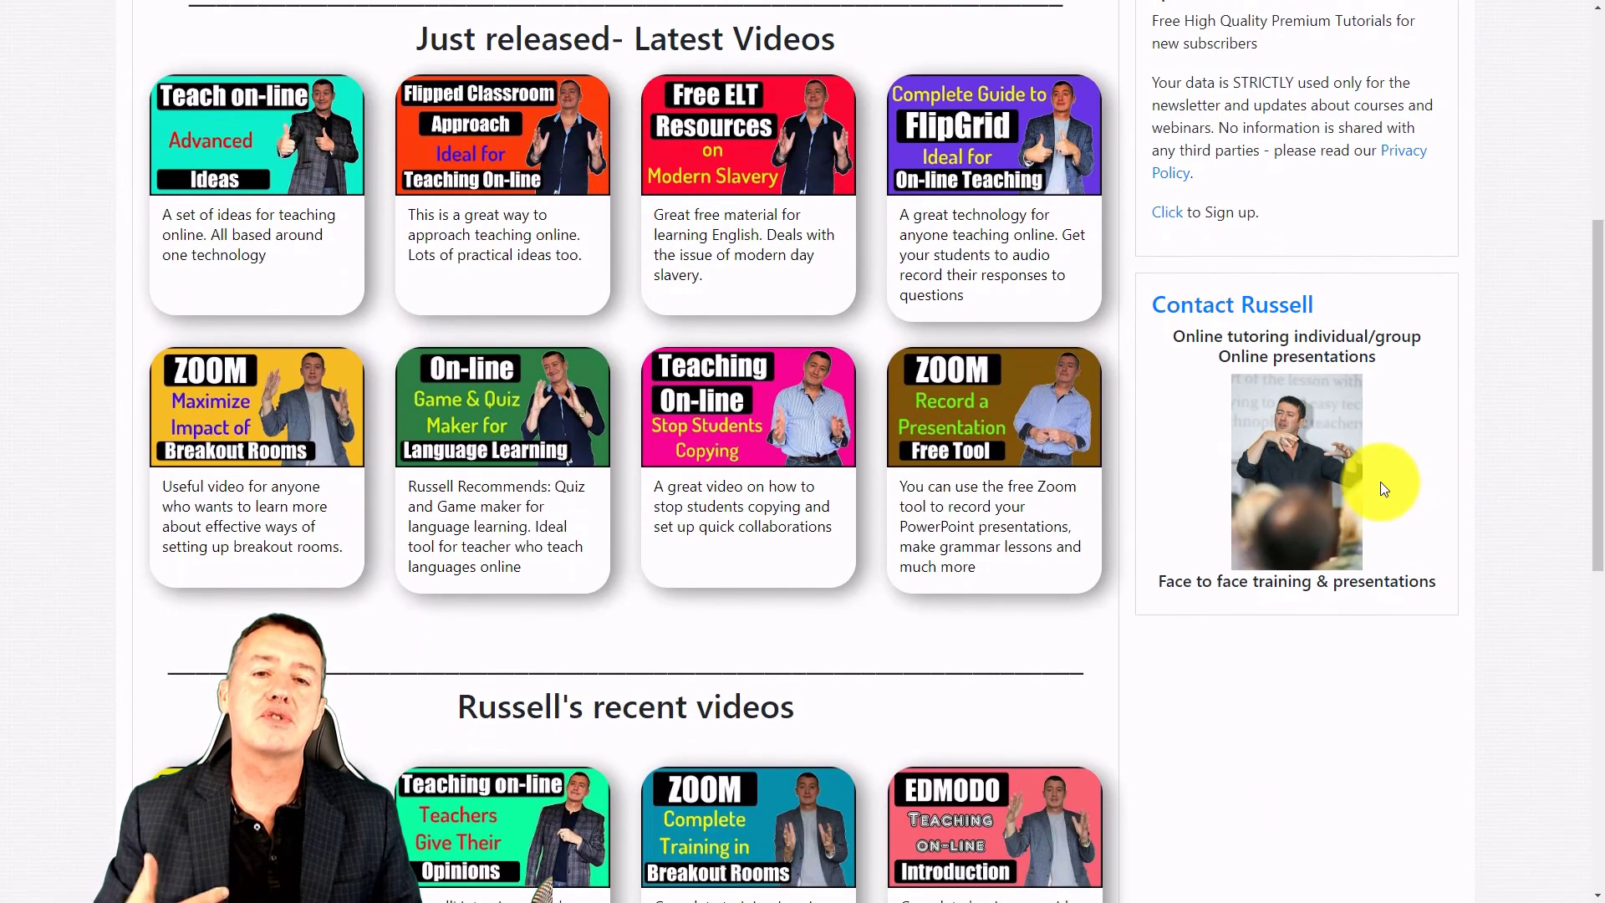